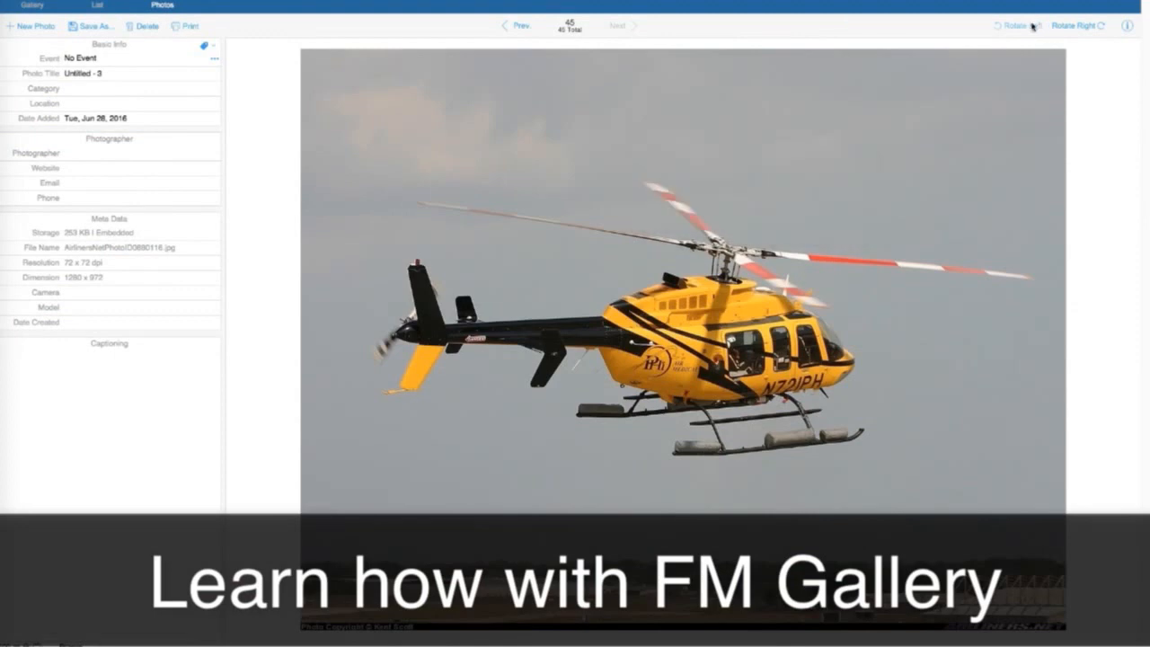
# Rotate the yellow helicopter photo left by 90°
pyautogui.click(1032, 26)
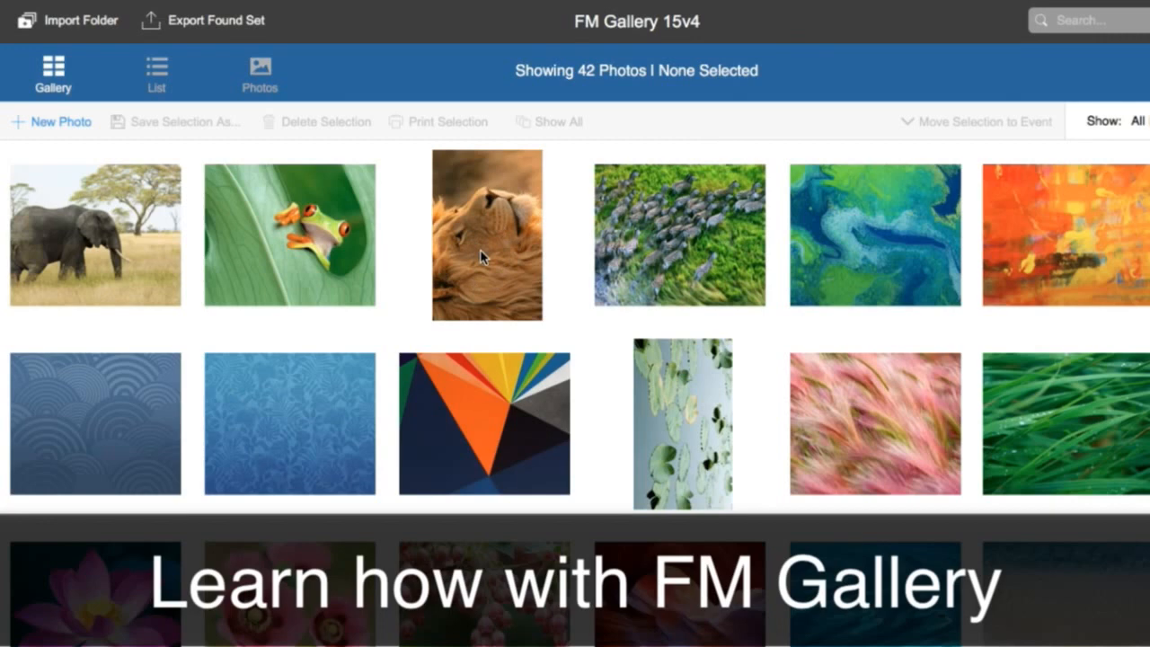
# Select the sideways lion and lily-pad photos in the gallery and open them together in the photo view
pyautogui.click(482, 249)
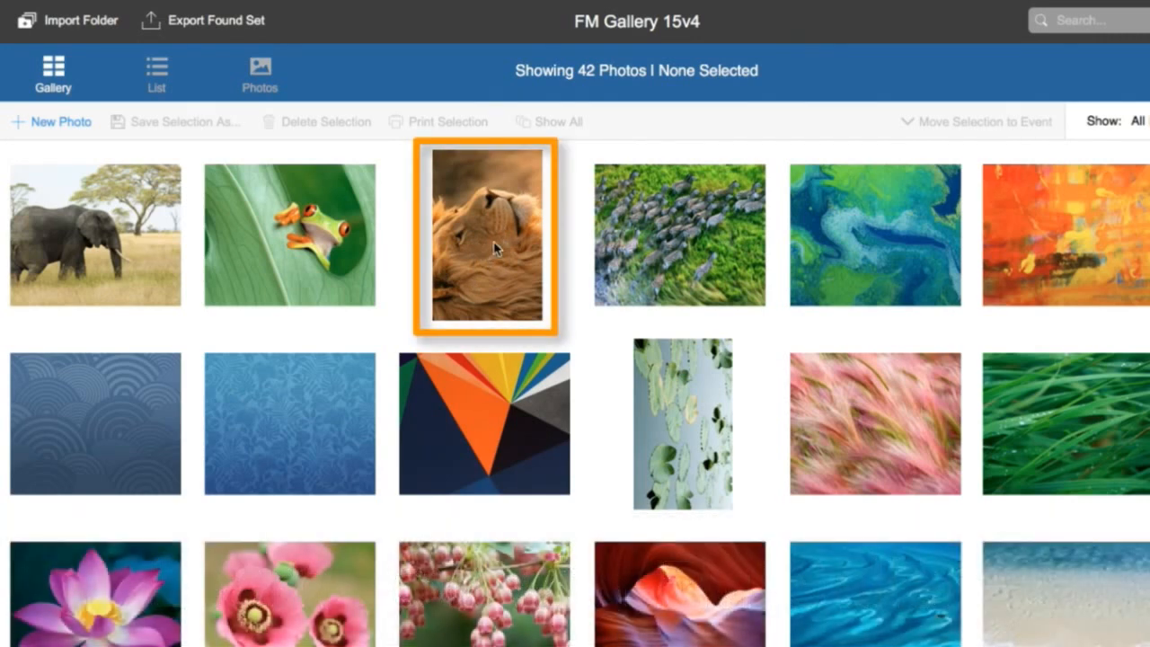
pyautogui.click(494, 239)
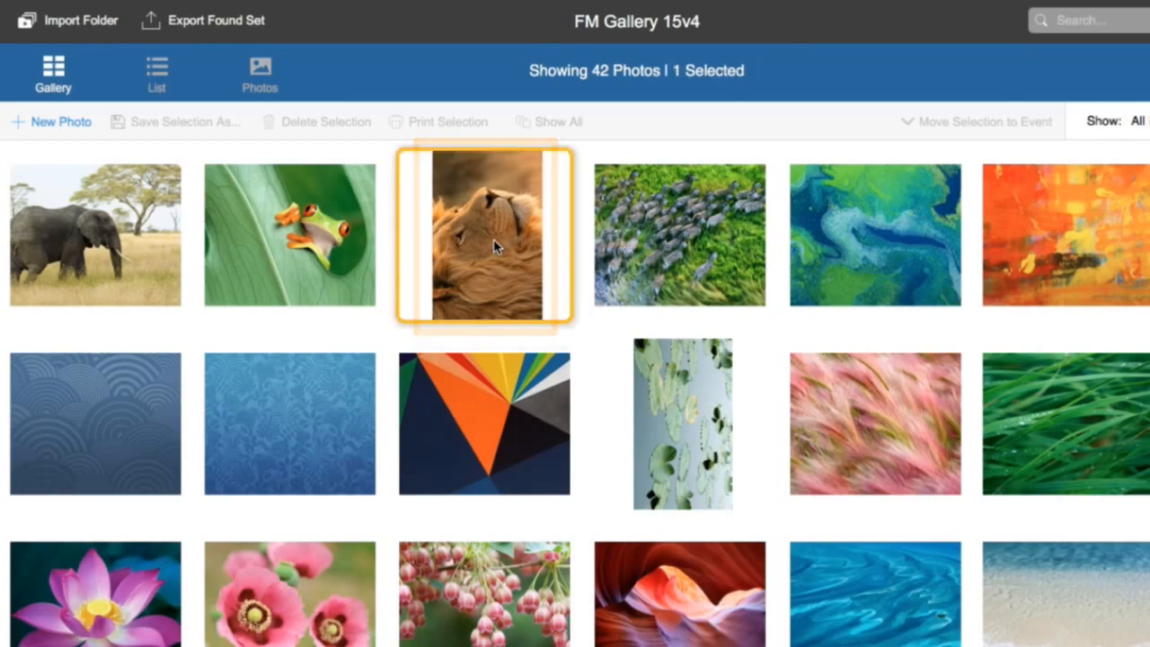
pyautogui.keyDown('shift'); pyautogui.click(636, 396); pyautogui.keyUp('shift')
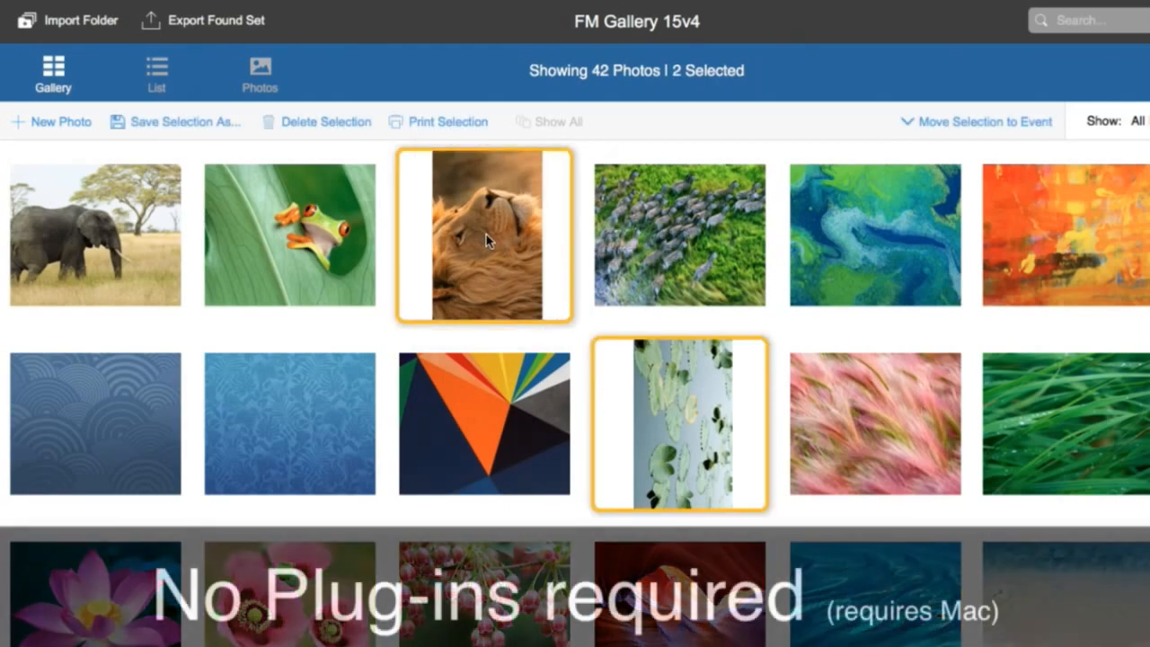
pyautogui.doubleClick(486, 239)
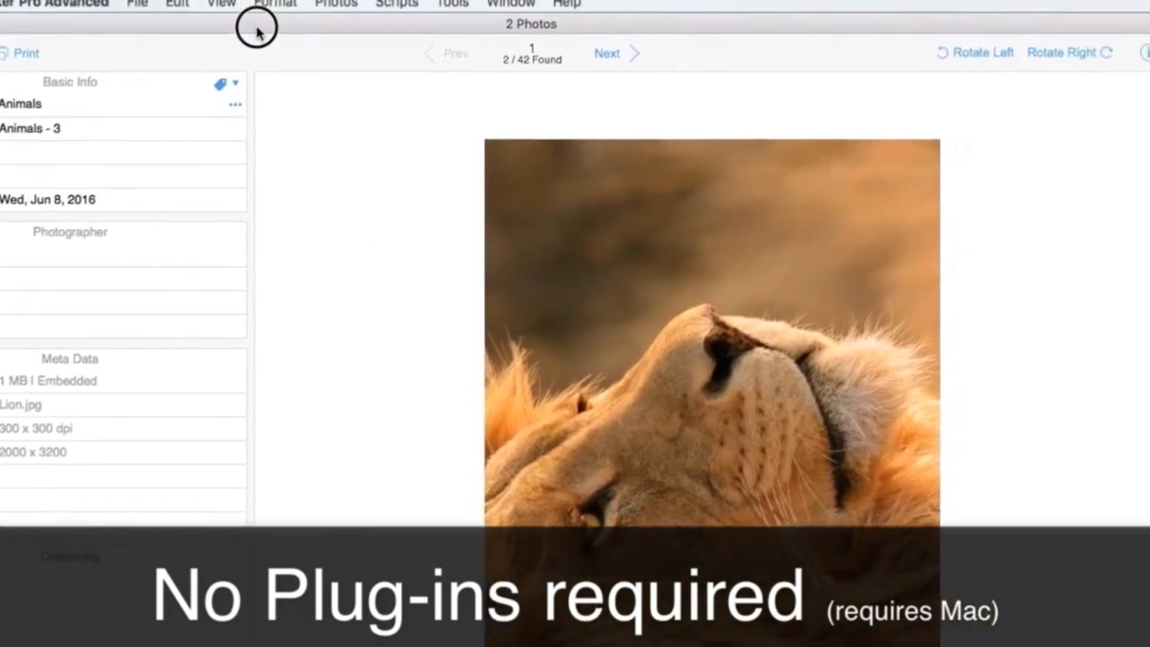
# Rotate the lion photo right by 90° twice and back left by 90° once
pyautogui.click(1031, 67)
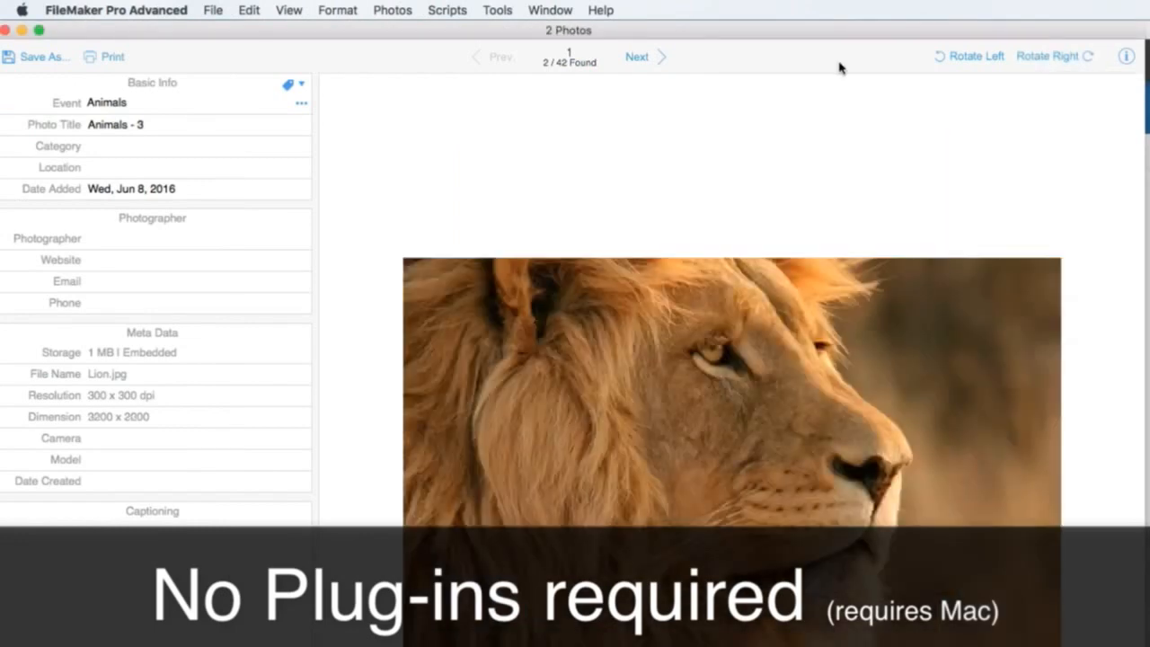
pyautogui.click(1075, 58)
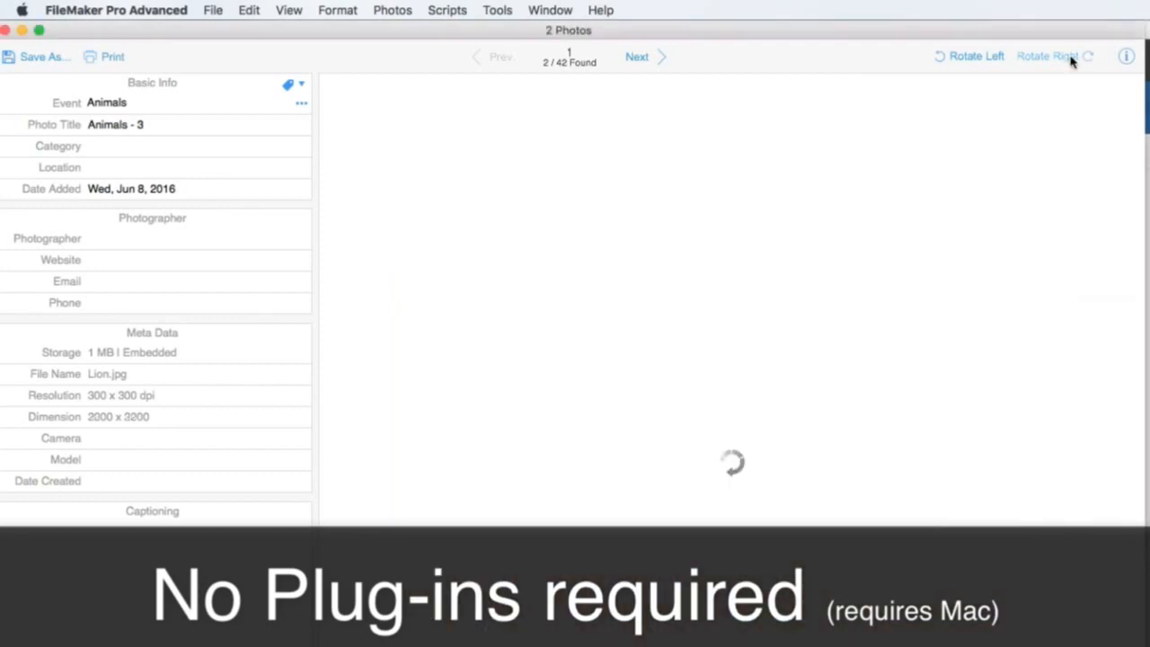
pyautogui.click(972, 56)
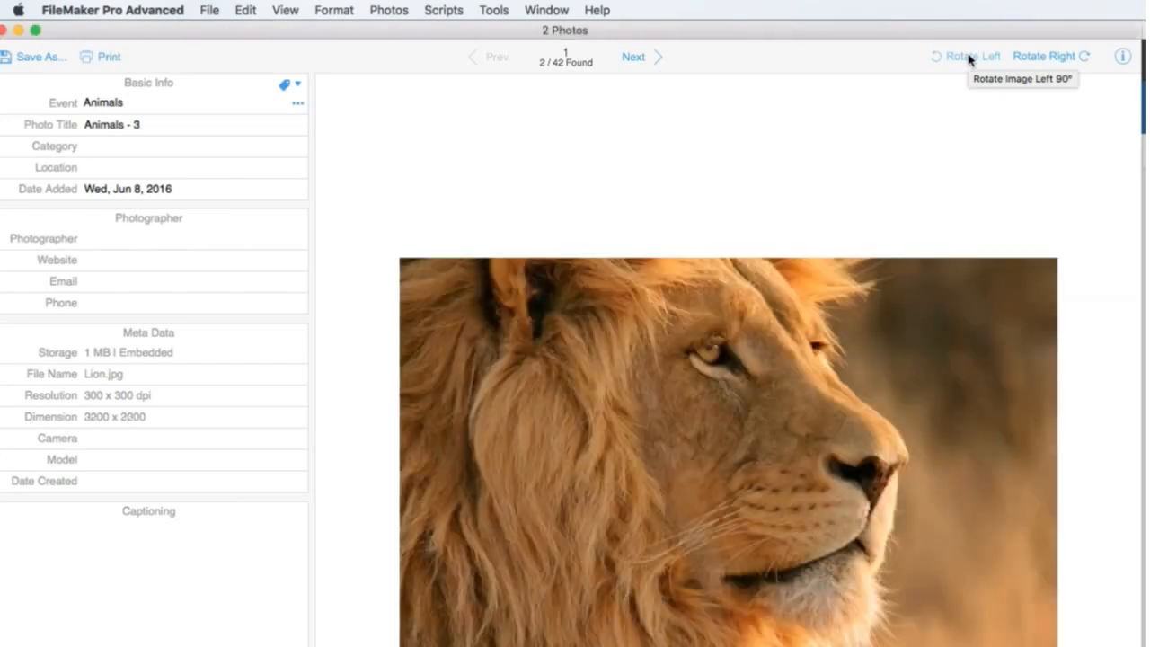
# Go to the lily-pad photo, rotate it left by 90°, and close the photo window
pyautogui.click(636, 58)
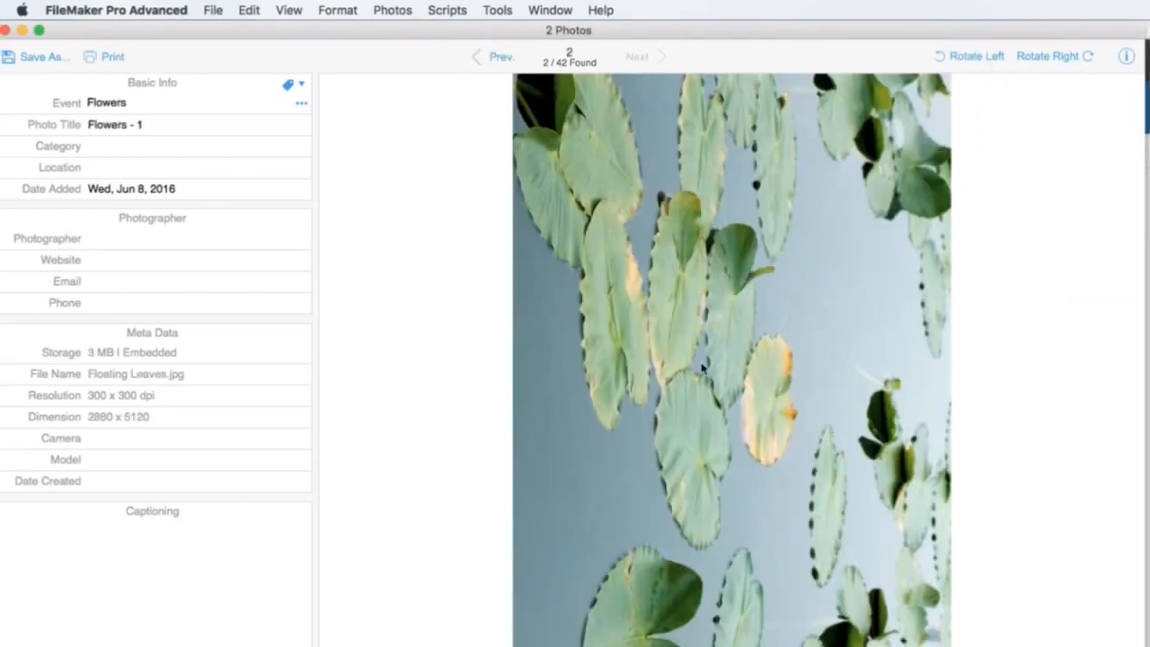
pyautogui.click(986, 57)
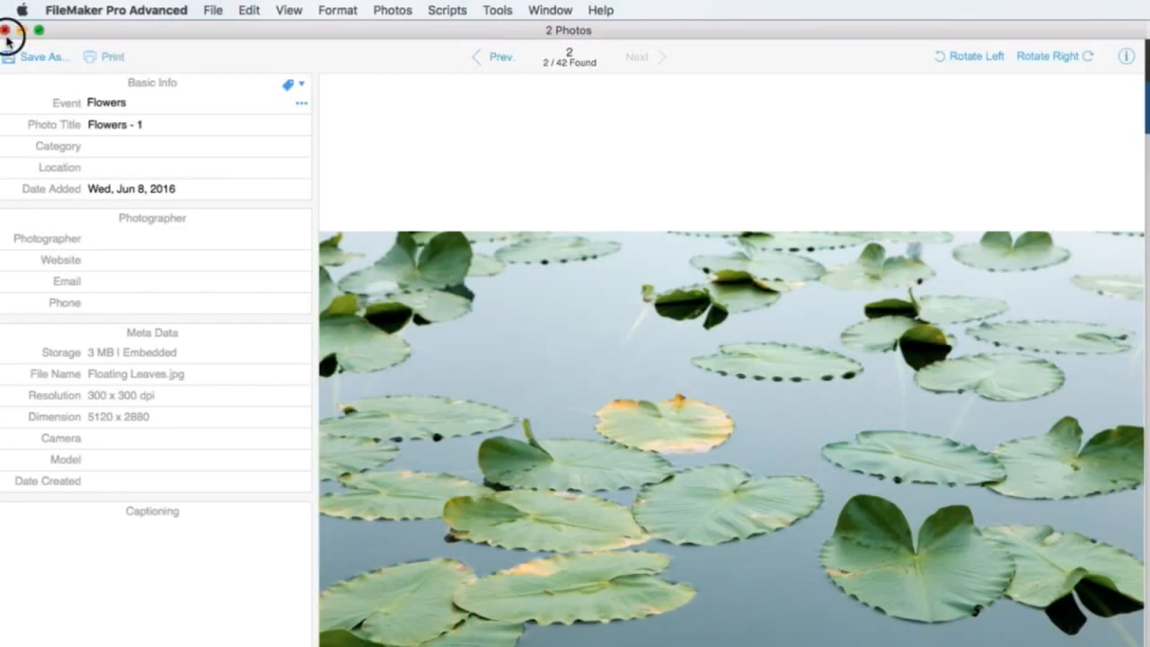
pyautogui.click(5, 32)
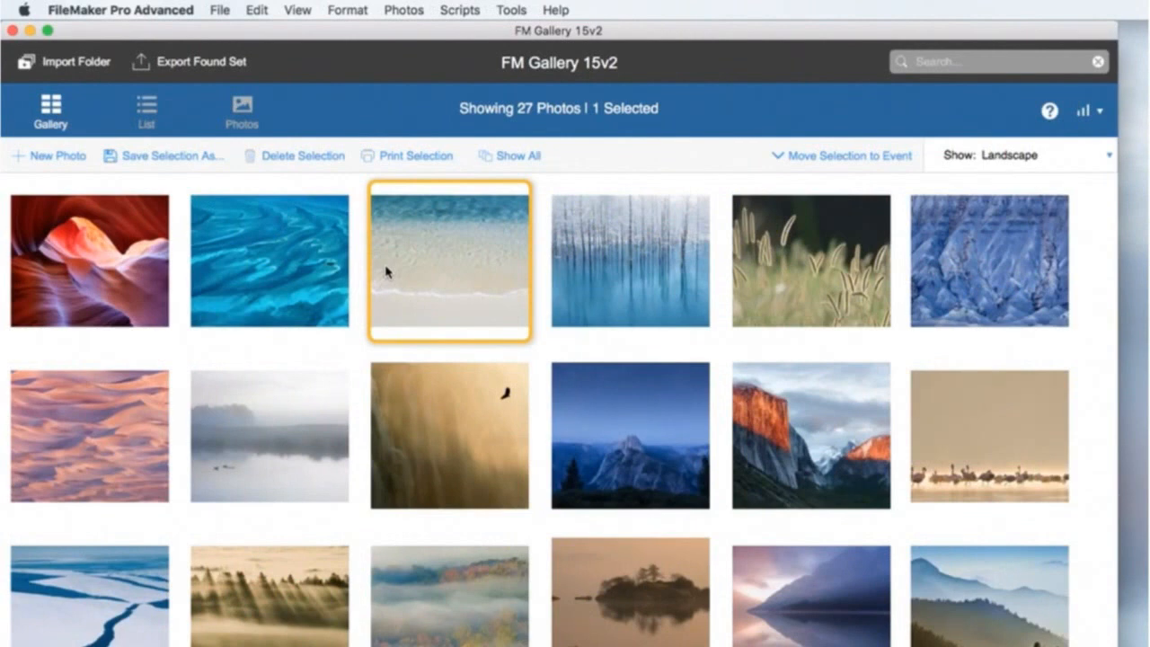
# Select the first sixteen Landscape photos, from the red canyon through the misty island
pyautogui.click(122, 269)
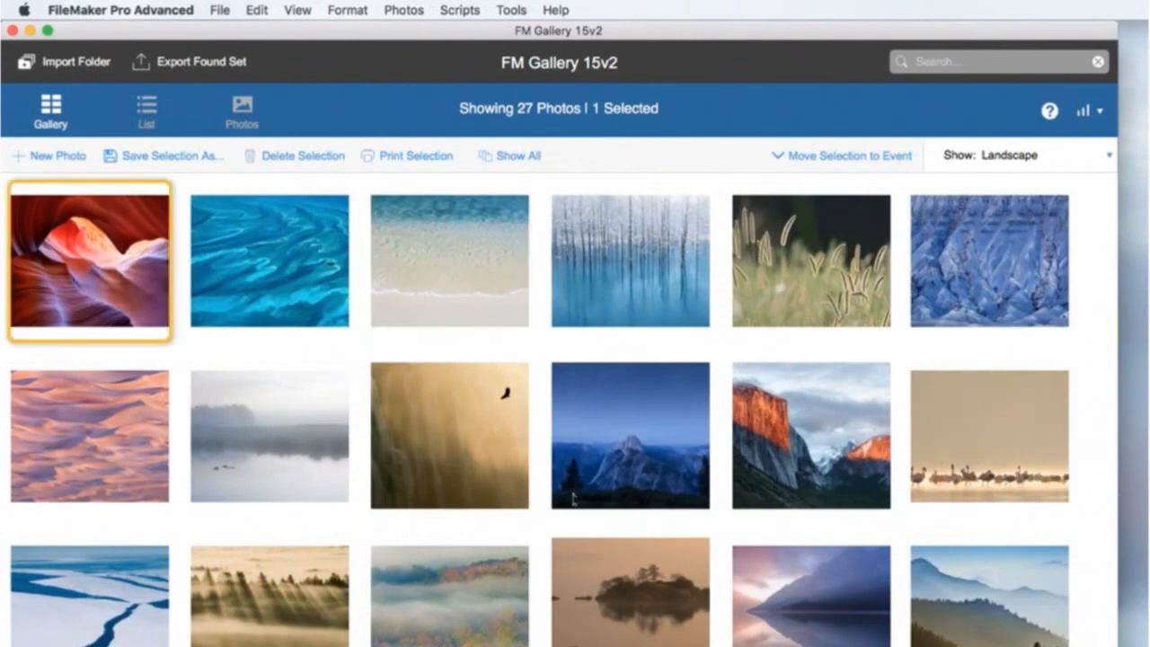
pyautogui.keyDown('shift'); pyautogui.click(663, 593); pyautogui.keyUp('shift')
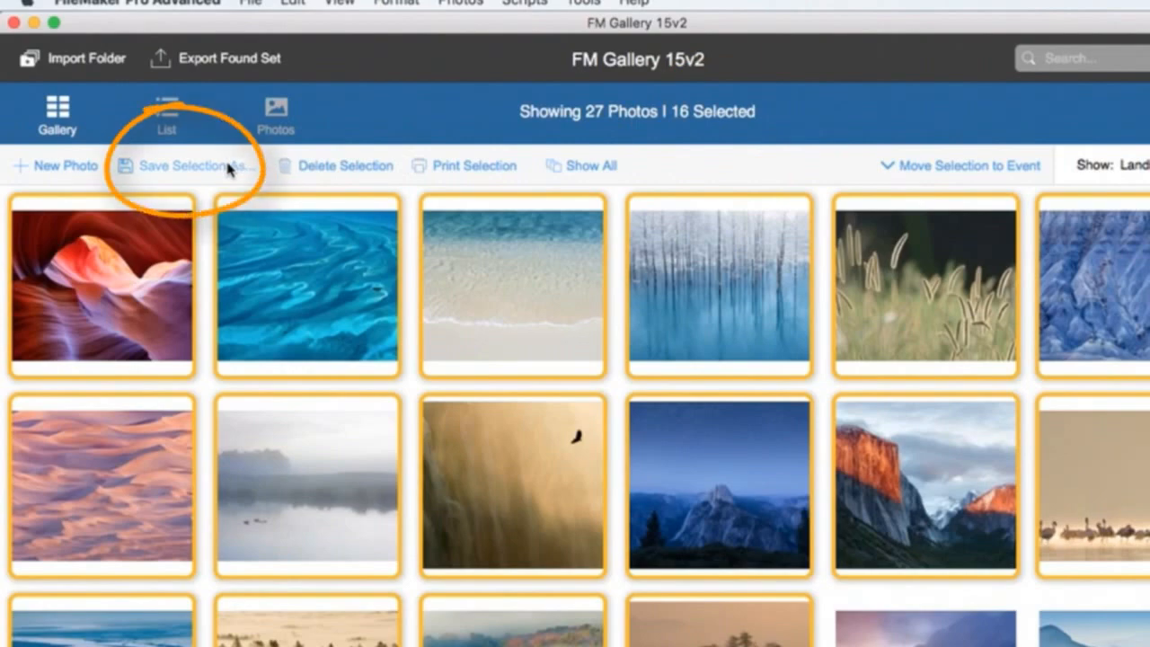
# Open the blue aerial water photo to check its file format in the metadata, and close it again
pyautogui.doubleClick(306, 261)
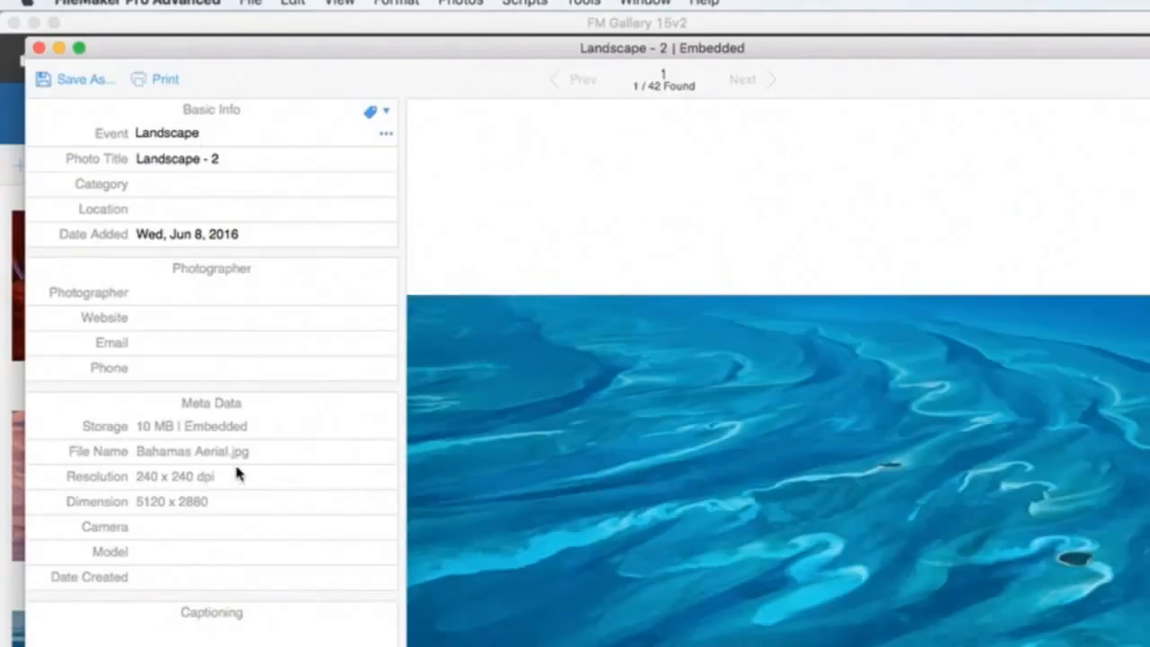
pyautogui.click(38, 48)
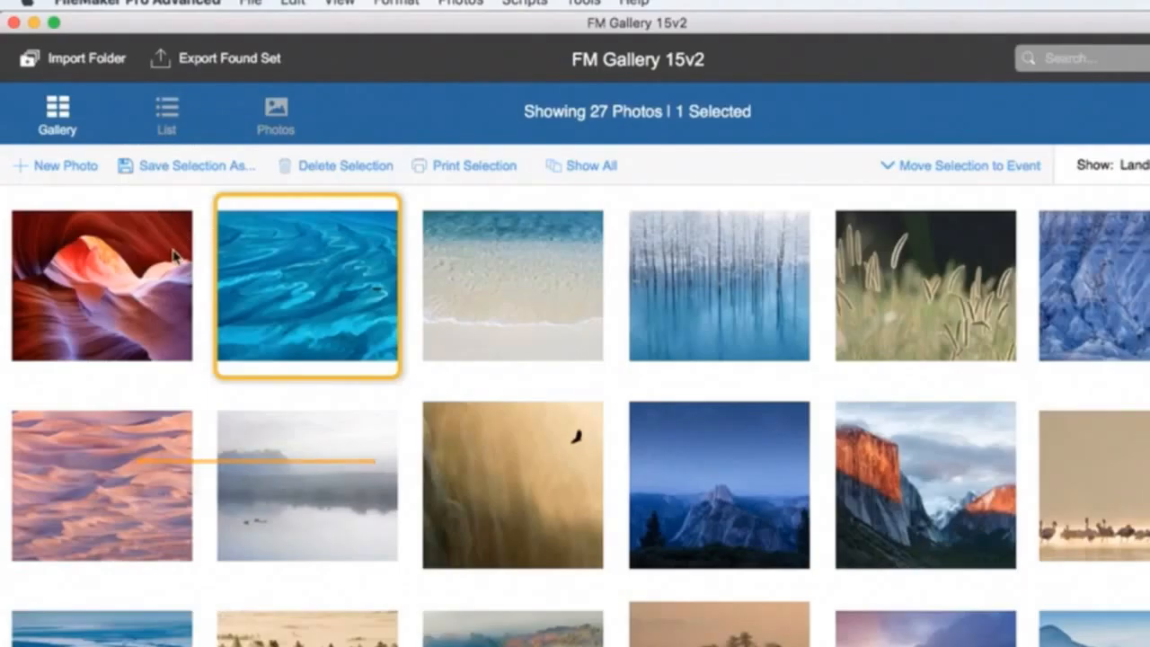
# Reselect the sixteen Landscape photos from the red canyon through the misty island and open the options for saving the selection
pyautogui.click(112, 301)
pyautogui.keyDown('shift'); pyautogui.click(729, 639); pyautogui.keyUp('shift')
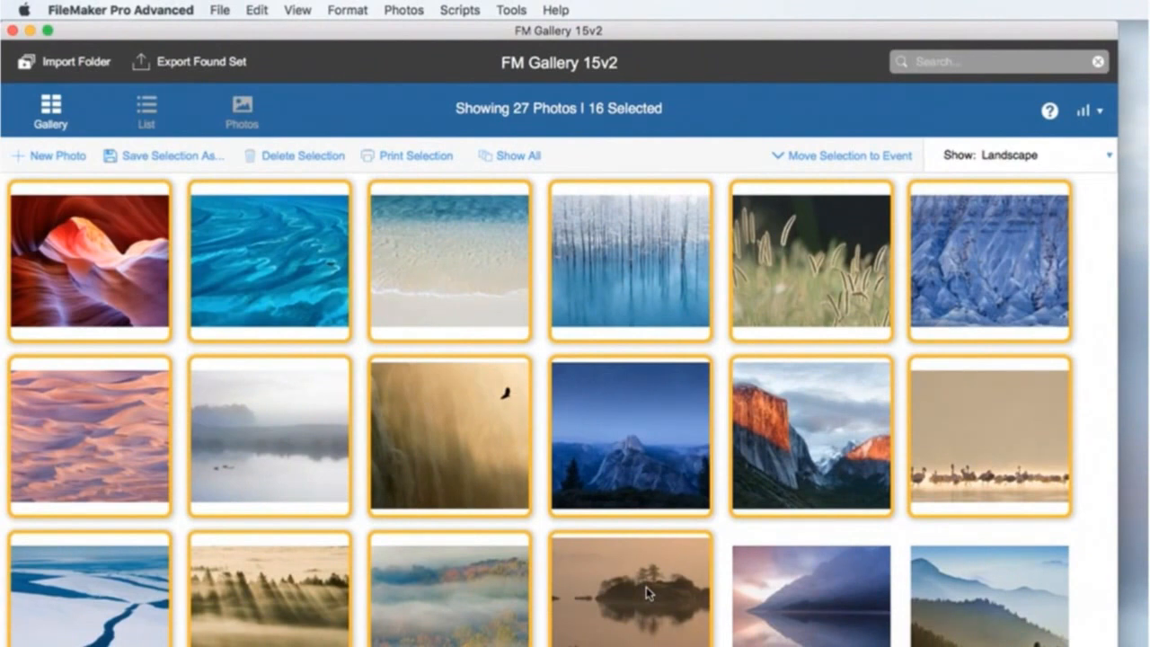
pyautogui.click(162, 156)
pyautogui.click(175, 193)
pyautogui.press('super+s')
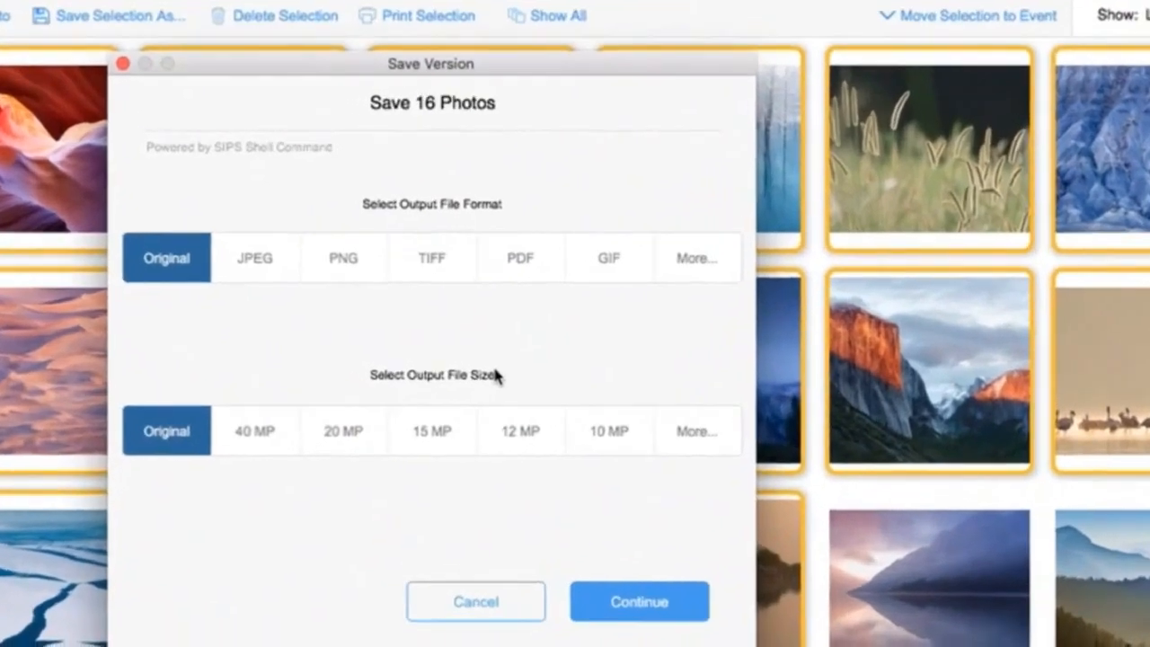
# Choose PNG as the output format, look through the additional formats, and continue with the original file size
pyautogui.click(350, 354)
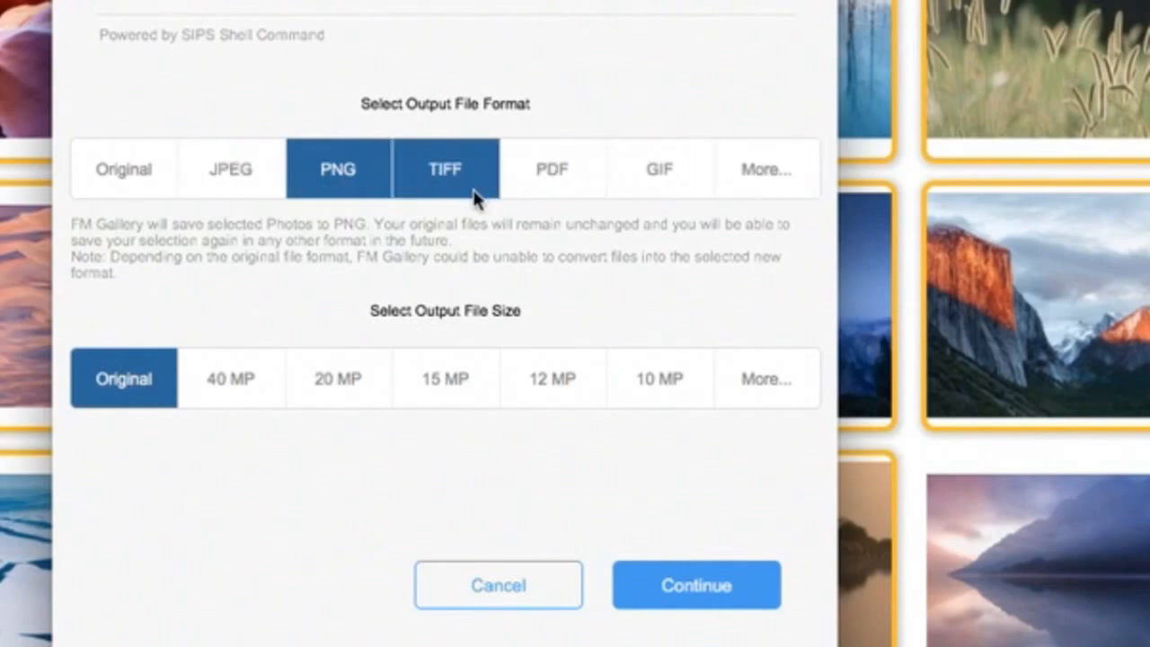
pyautogui.click(759, 185)
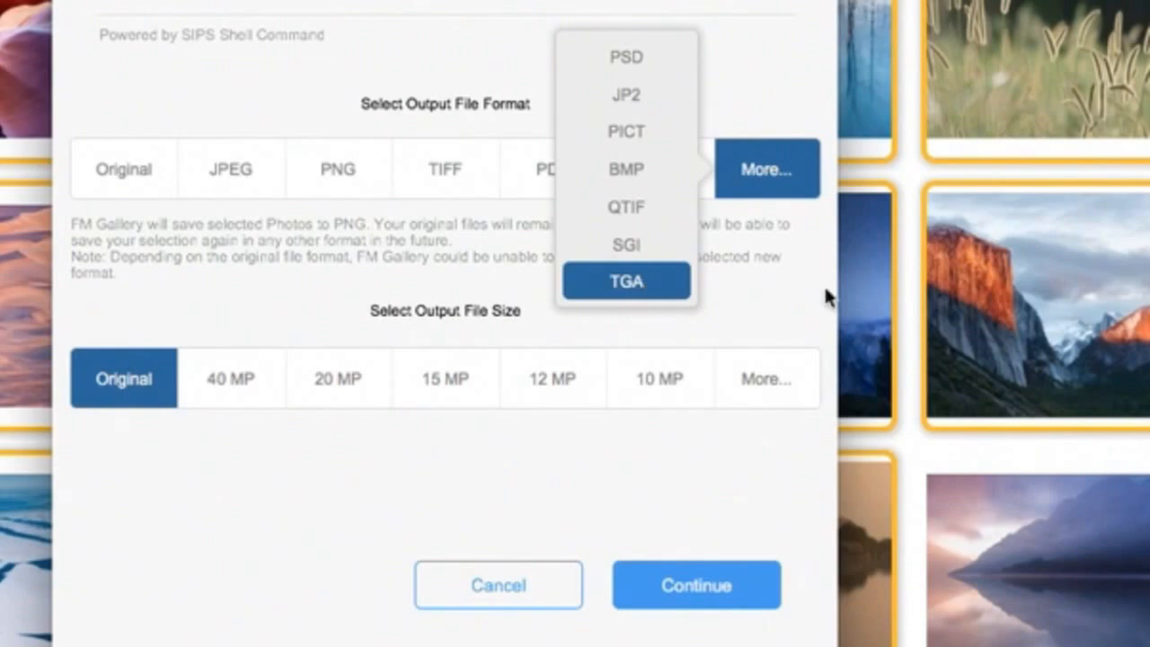
pyautogui.click(751, 280)
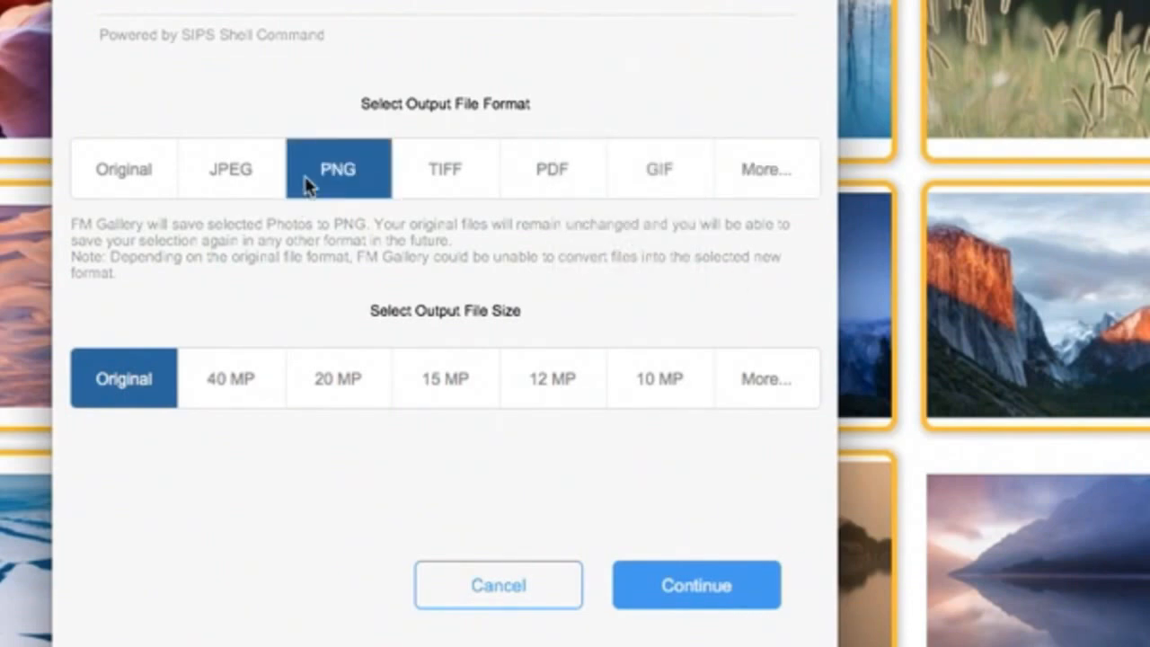
pyautogui.click(679, 598)
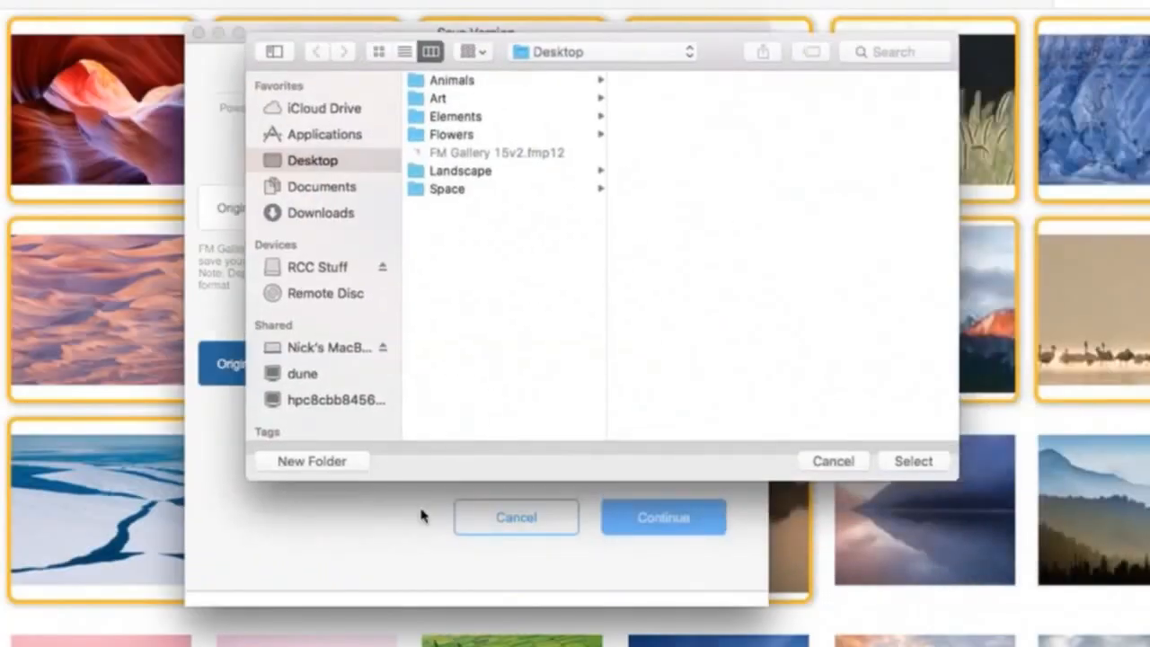
# Create a folder named PNGs on the Desktop and choose it as the destination for the saved photos
pyautogui.click(275, 460)
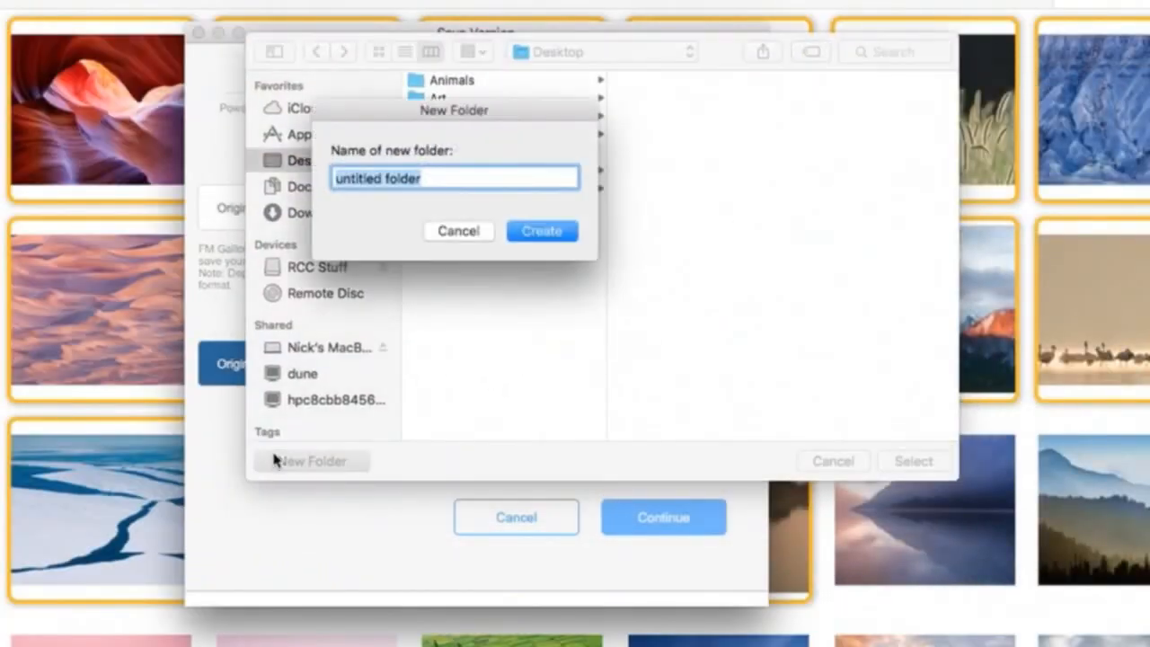
pyautogui.write('PNGs')
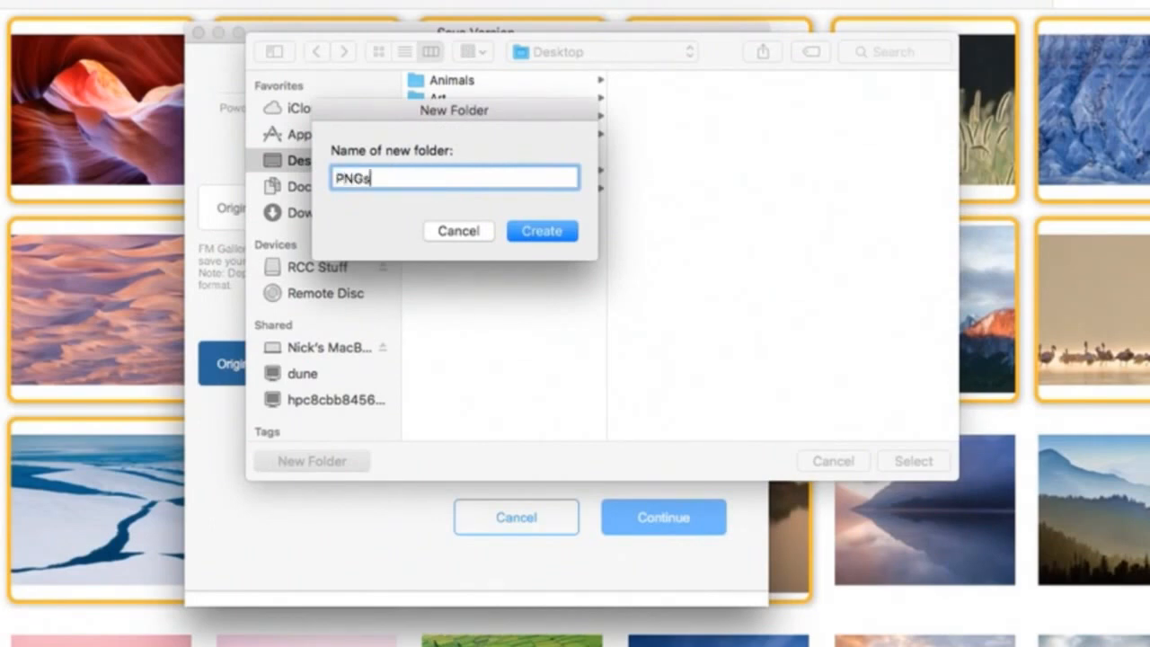
pyautogui.press('Return')
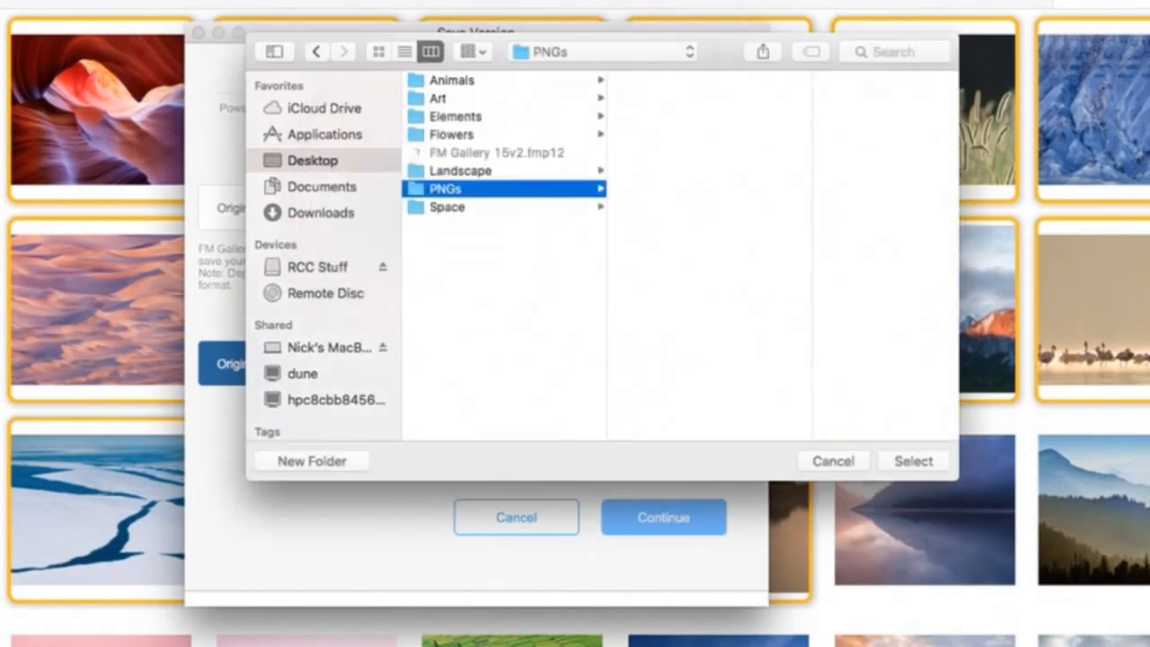
pyautogui.click(913, 461)
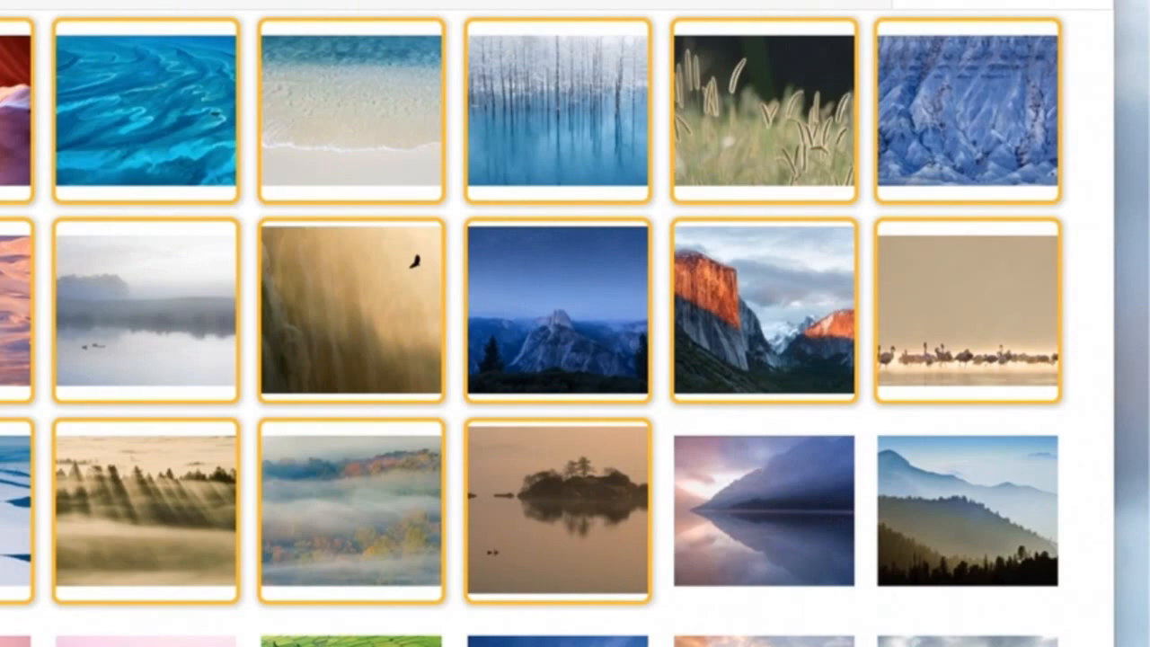
# Reposition and enlarge the PNGs folder window and show its files as a list to check their sizes and kinds
pyautogui.moveTo(927, 94); pyautogui.dragTo(286, 40)
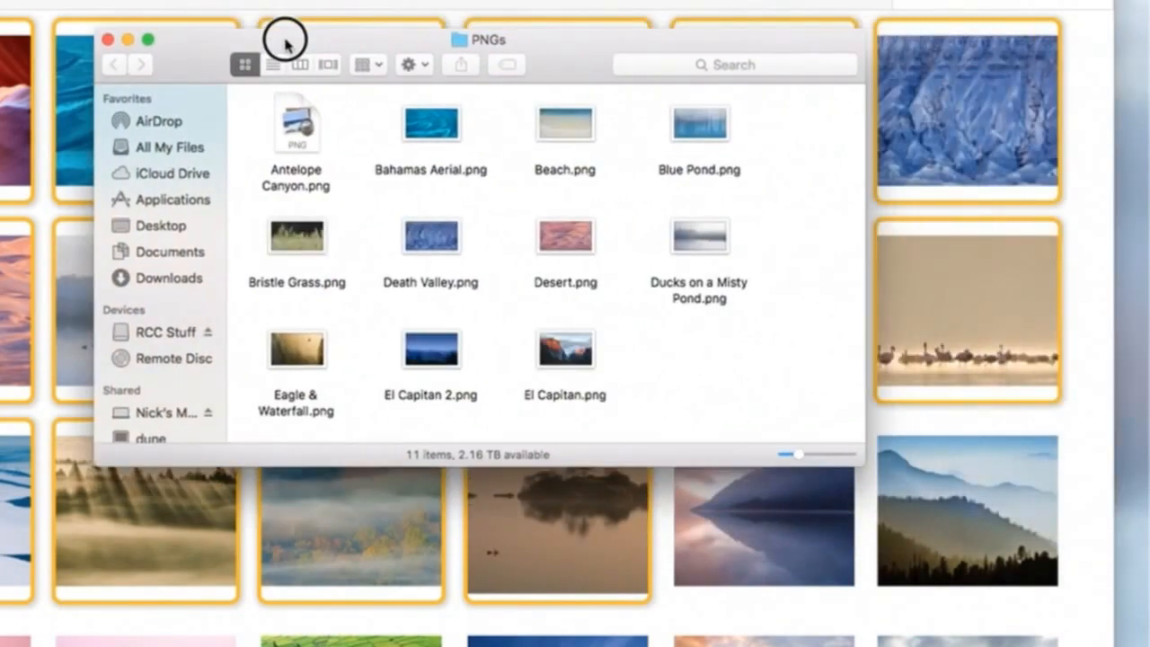
pyautogui.moveTo(863, 461); pyautogui.dragTo(1076, 638)
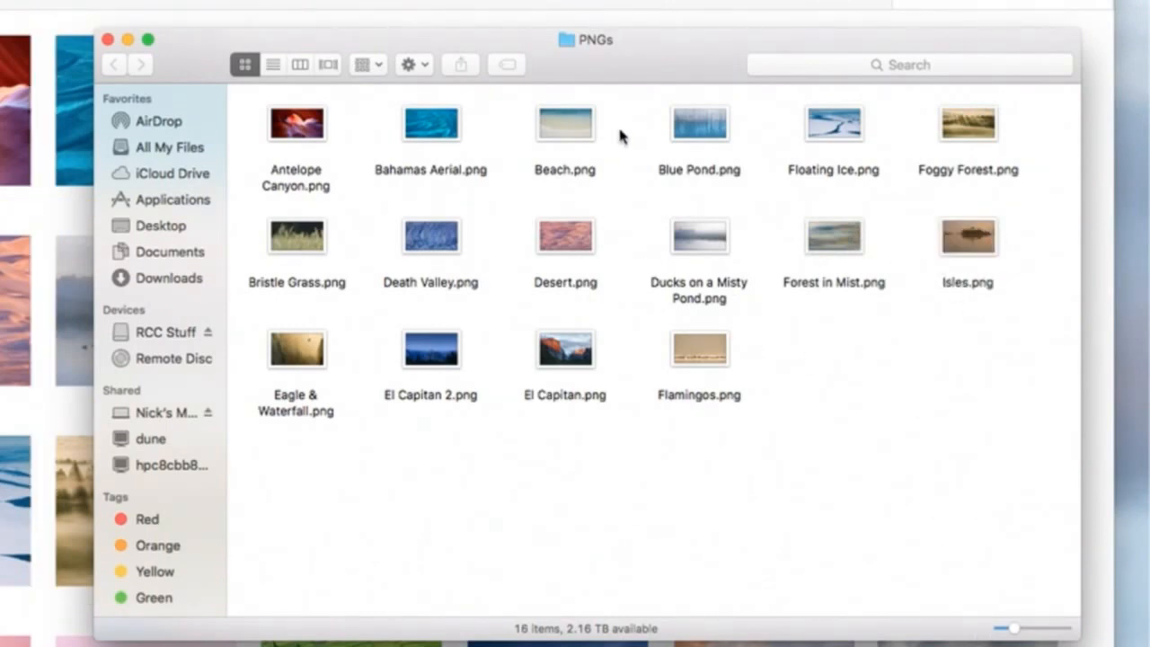
pyautogui.click(274, 65)
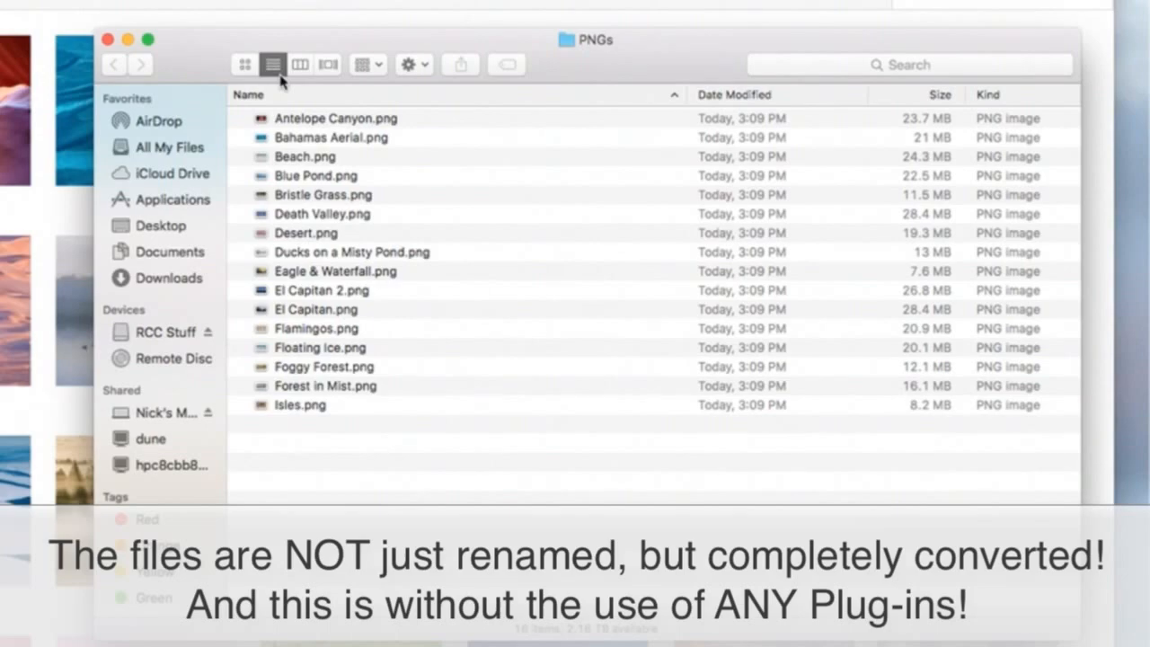
# Move the PNGs window aside and show the file info of El Capitan.jpg in the Landscape folder
pyautogui.moveTo(219, 64); pyautogui.dragTo(472, 500)
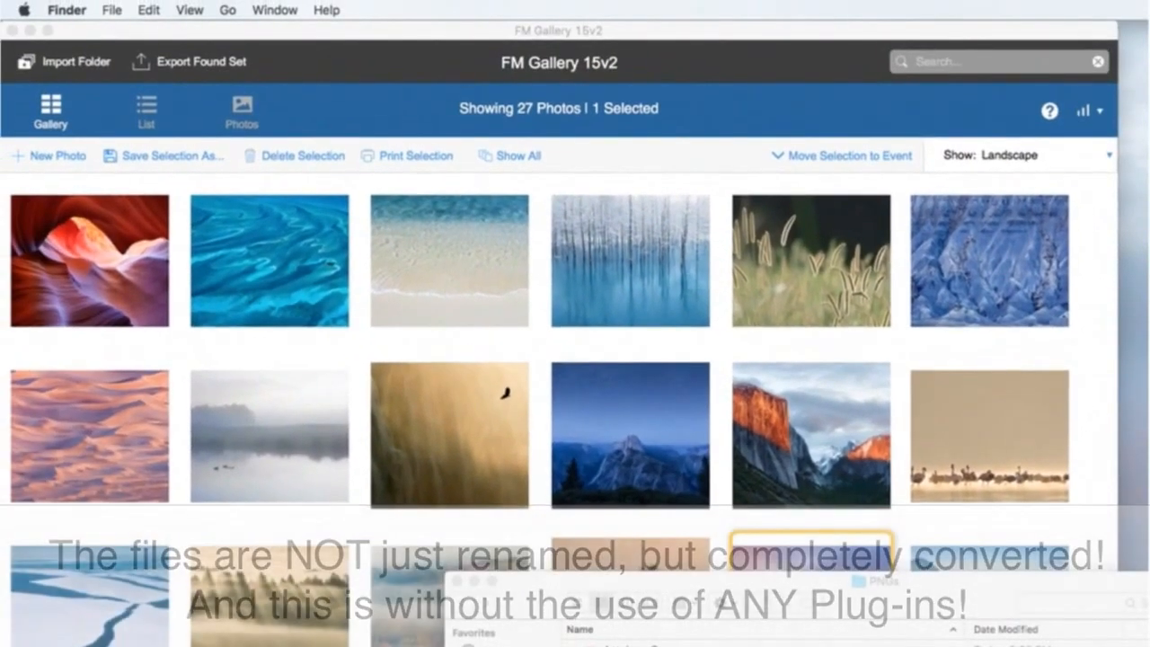
pyautogui.click(593, 620)
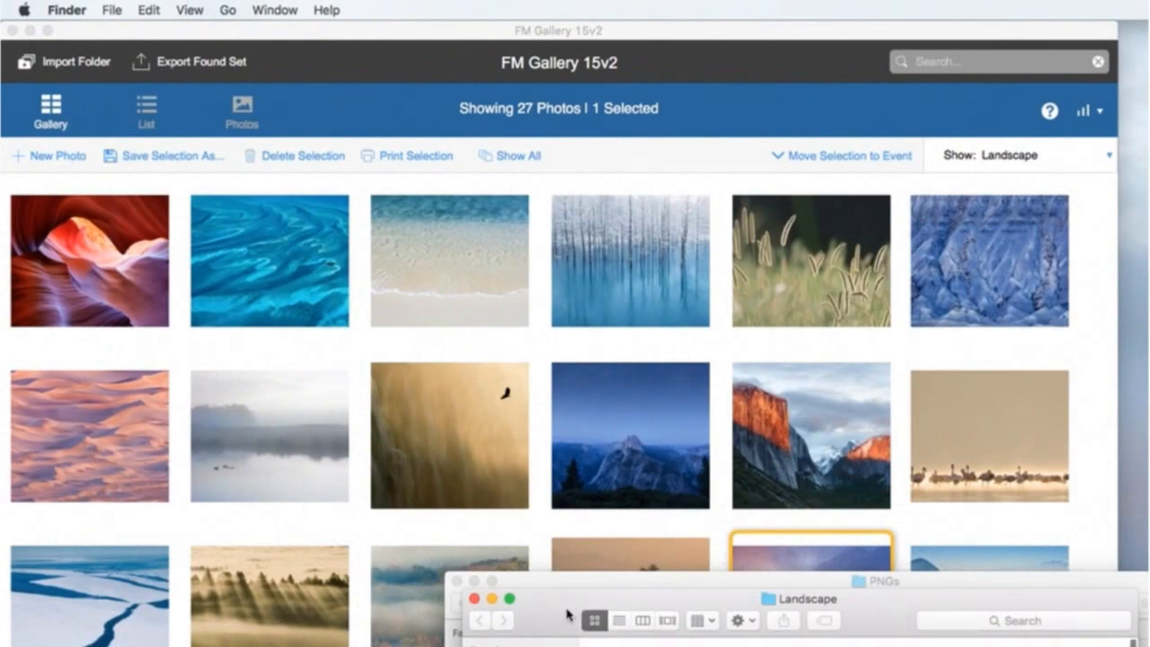
pyautogui.moveTo(500, 616); pyautogui.dragTo(428, 252)
pyautogui.click(780, 501)
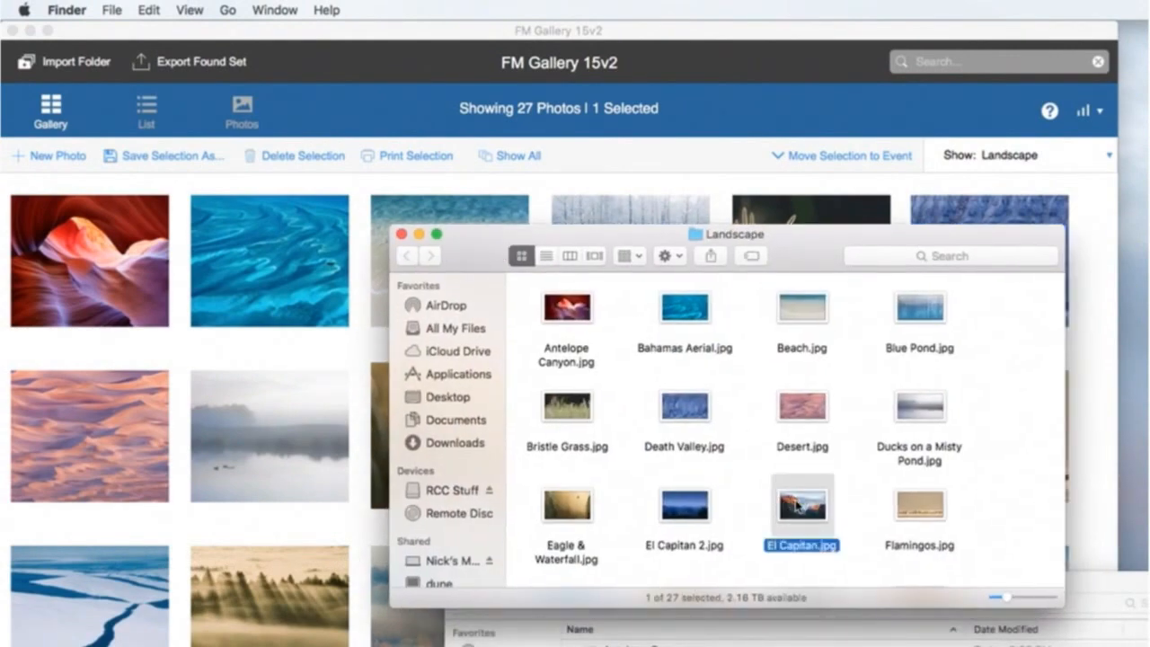
pyautogui.press('super+i')
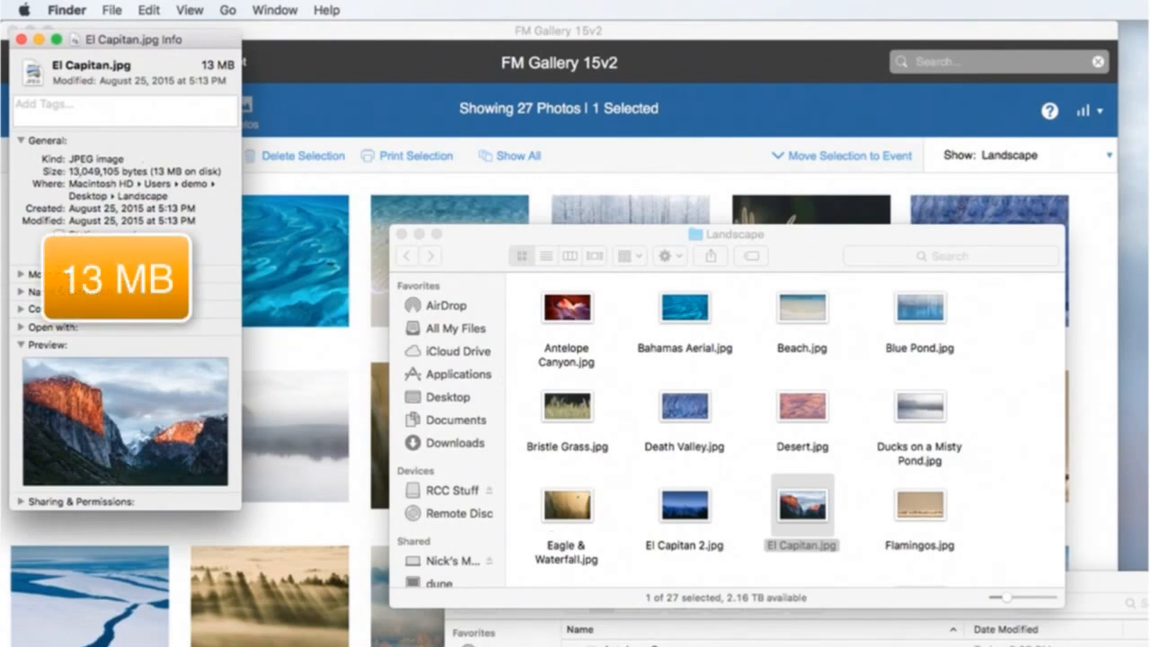
# Show the PNGs folder as icons, compare El Capitan.png's file info with the JPEG's, and close both info windows
pyautogui.click(619, 640)
pyautogui.click(586, 609)
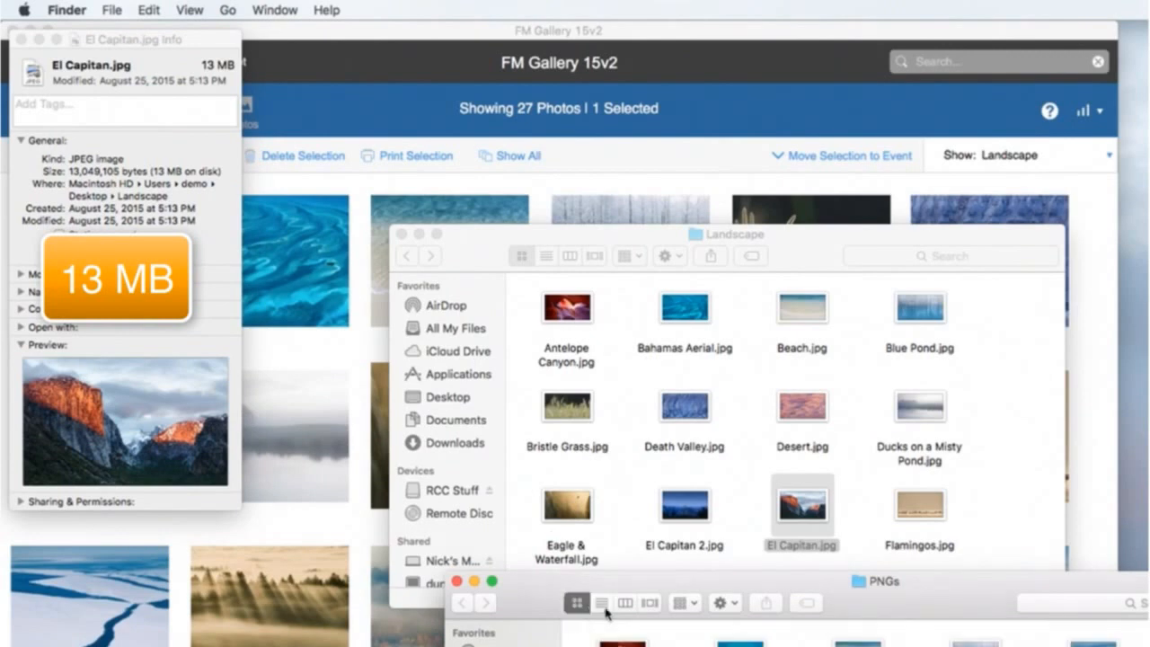
pyautogui.press('super+i')
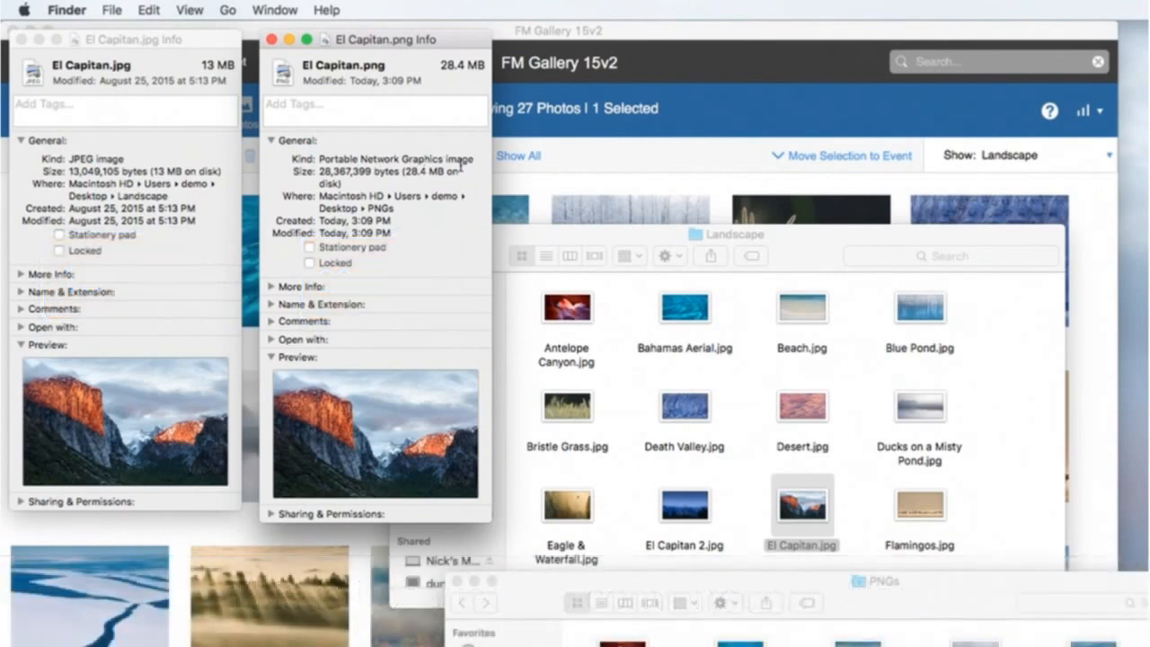
pyautogui.press('super+w')
pyautogui.click(131, 196)
pyautogui.press('super+w')
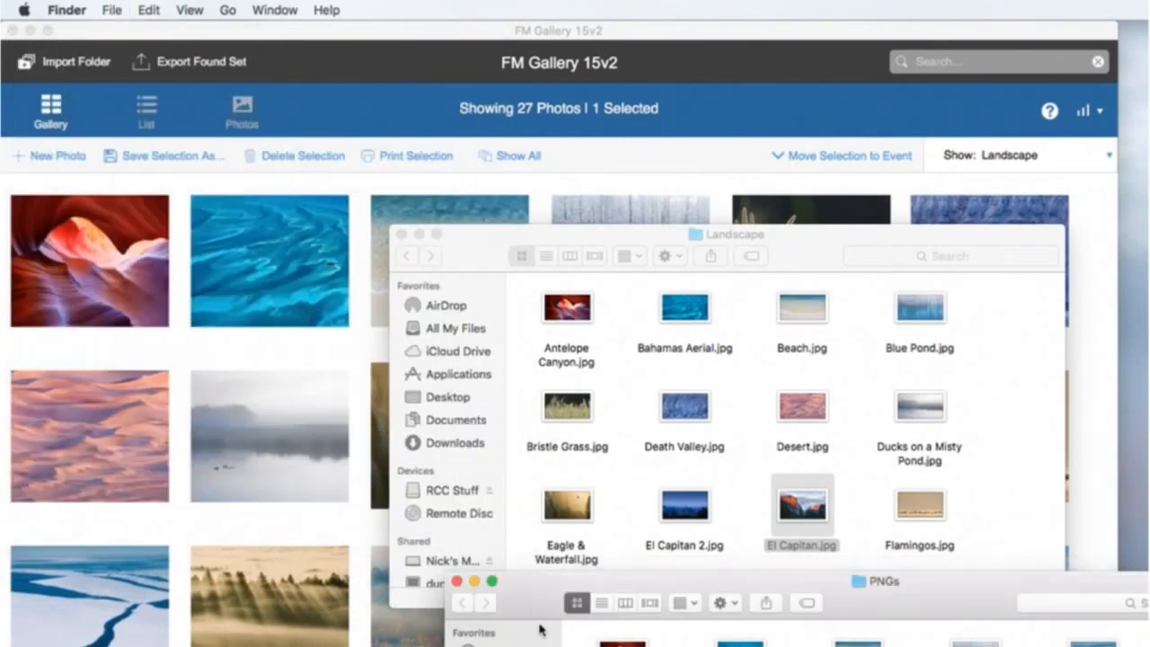
# Clear the PNGs folder window away and close the Landscape folder window
pyautogui.moveTo(570, 578); pyautogui.dragTo(1149, 629)
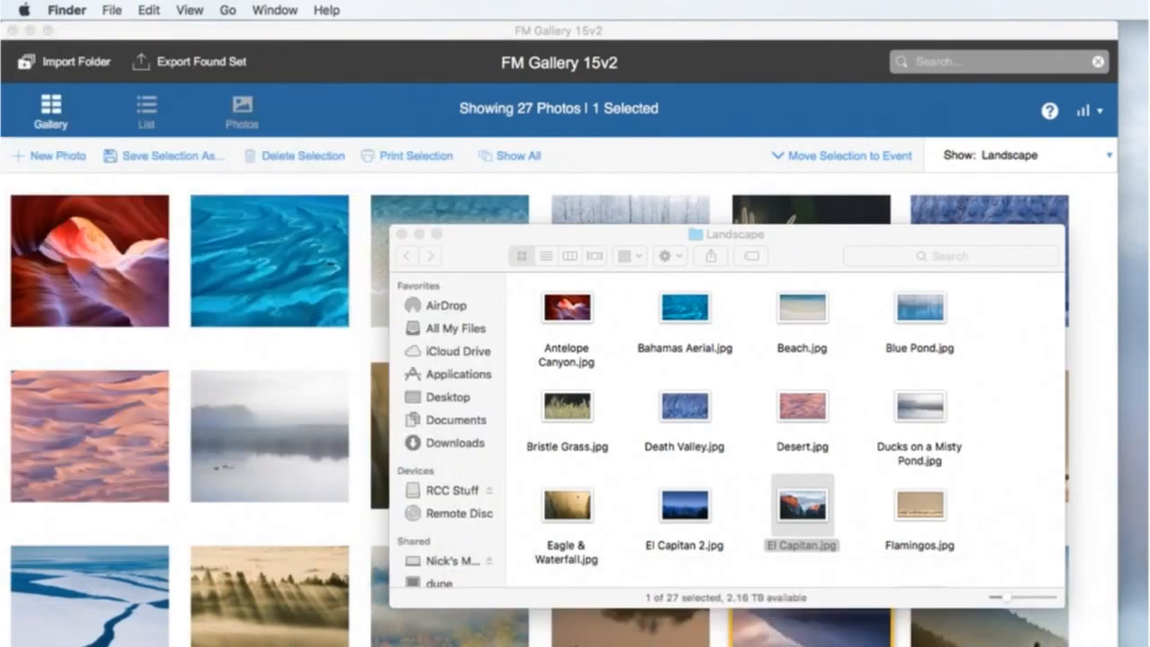
pyautogui.click(752, 389)
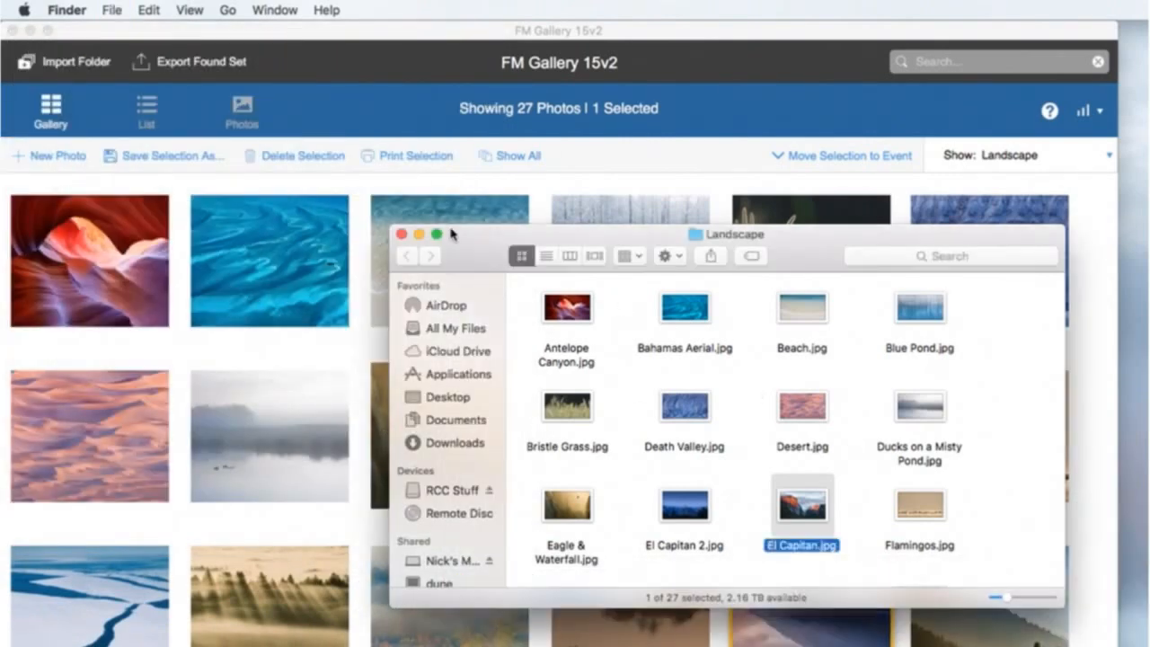
pyautogui.click(401, 235)
# Return to FM Gallery and select the 17 photos in sequence from the red canyon through the purple lake
pyautogui.click(70, 263)
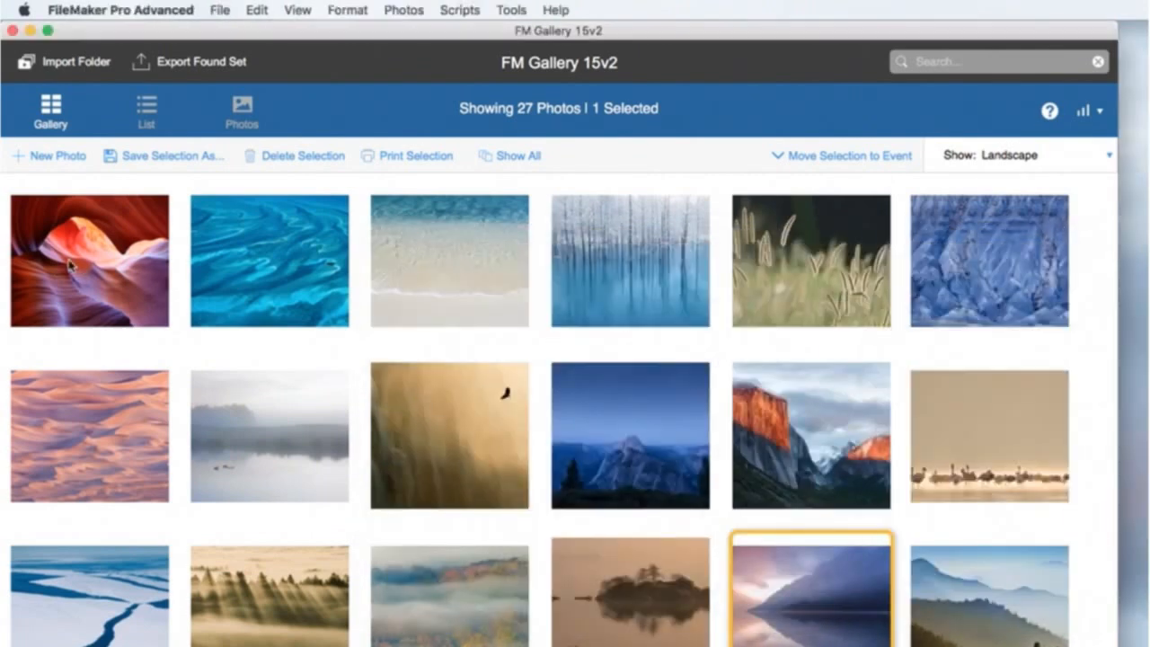
pyautogui.click(97, 258)
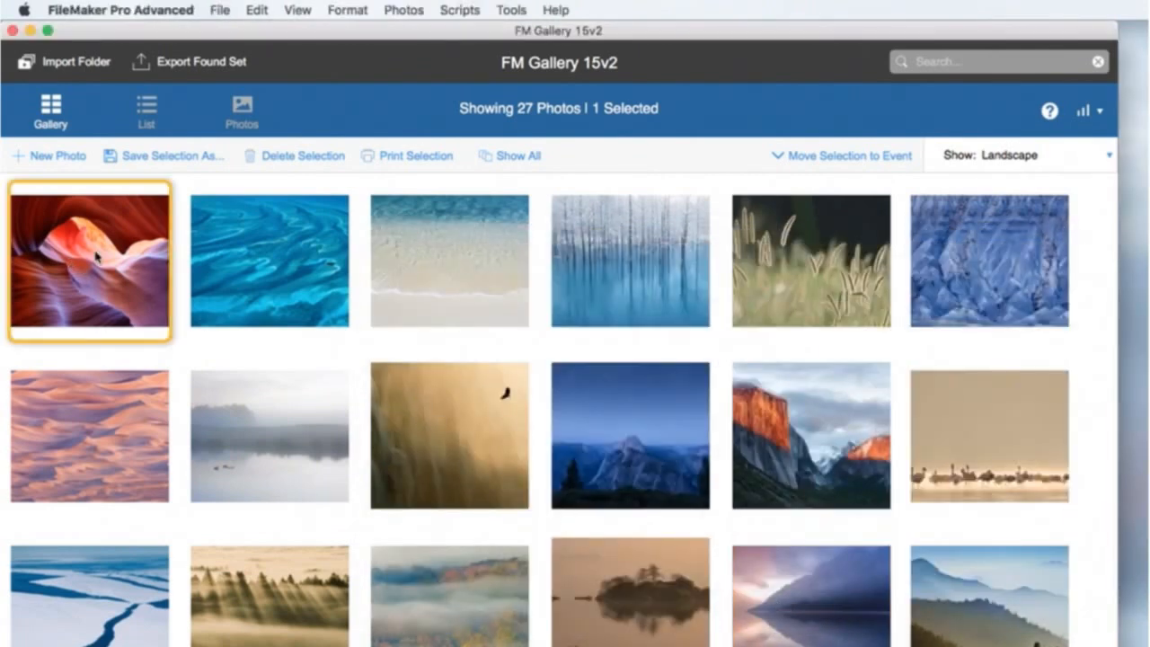
pyautogui.keyDown('shift'); pyautogui.click(845, 622); pyautogui.keyUp('shift')
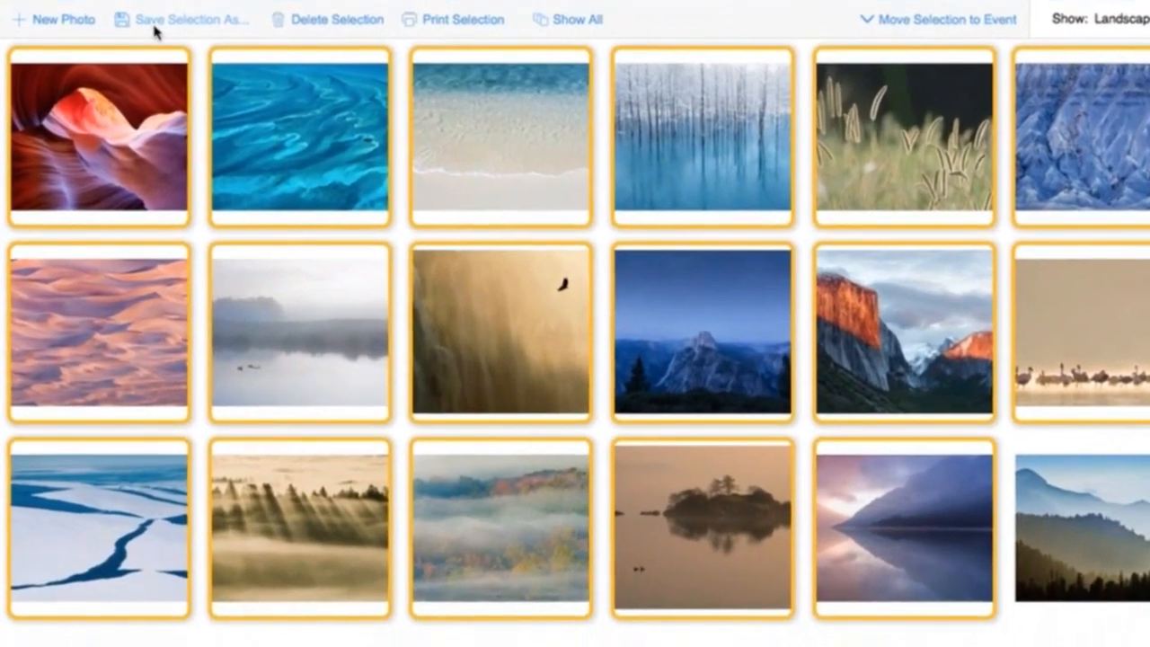
# Set up saving the selected photos in their original file format with an output size of 4 MP
pyautogui.click(149, 141)
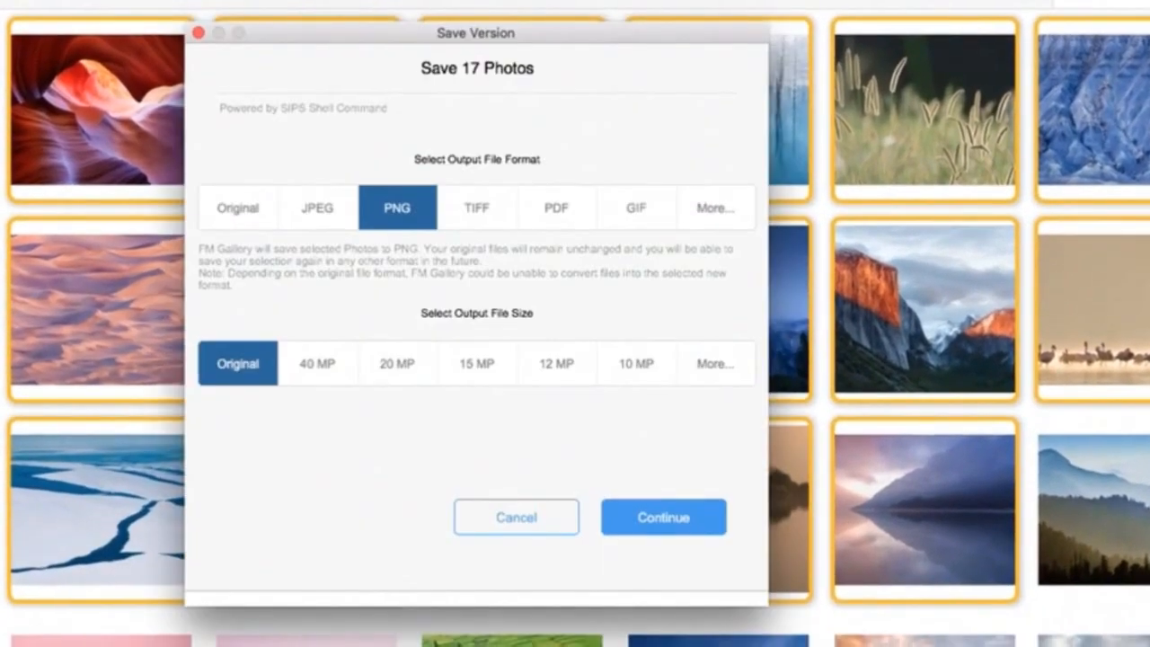
pyautogui.click(247, 229)
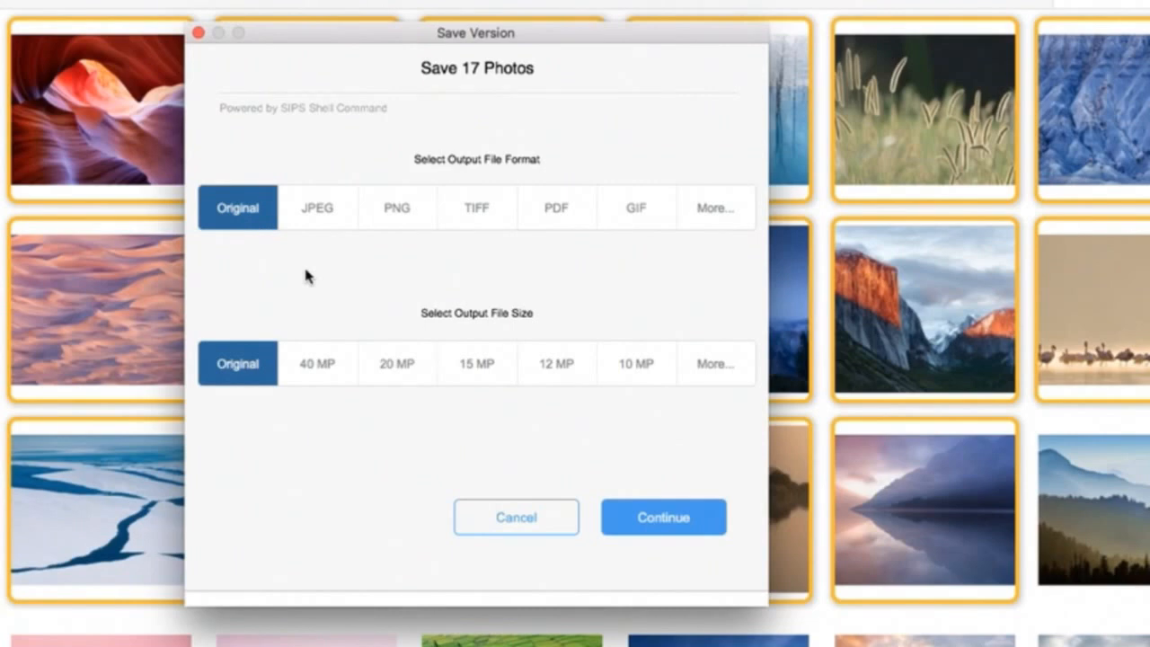
pyautogui.click(742, 368)
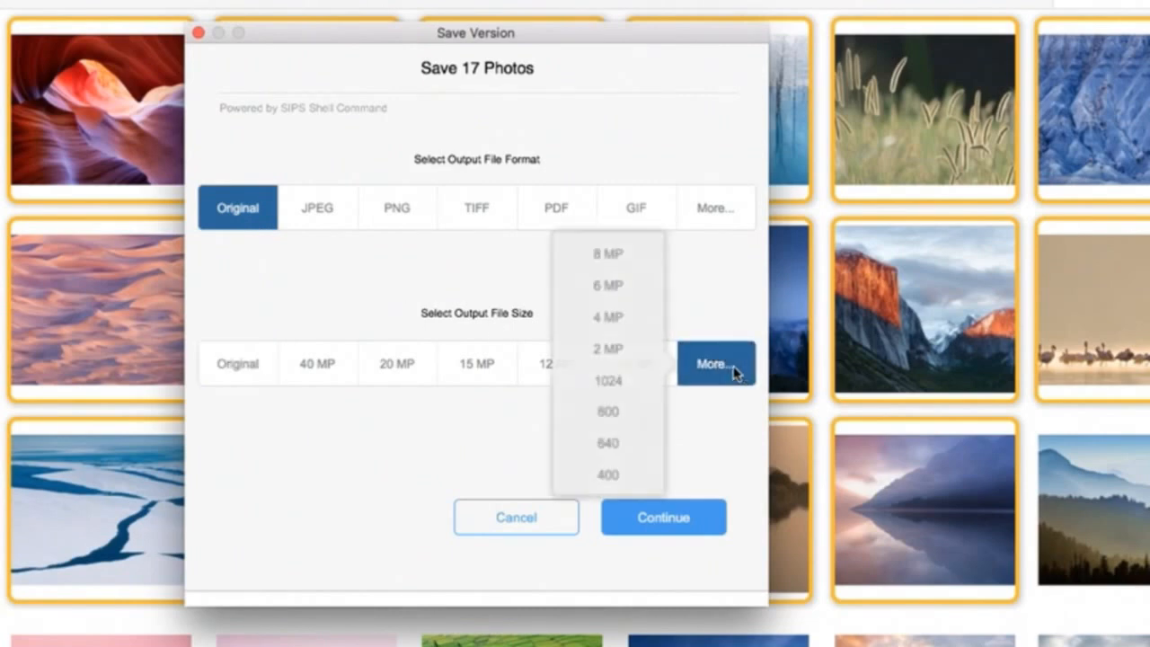
pyautogui.click(626, 319)
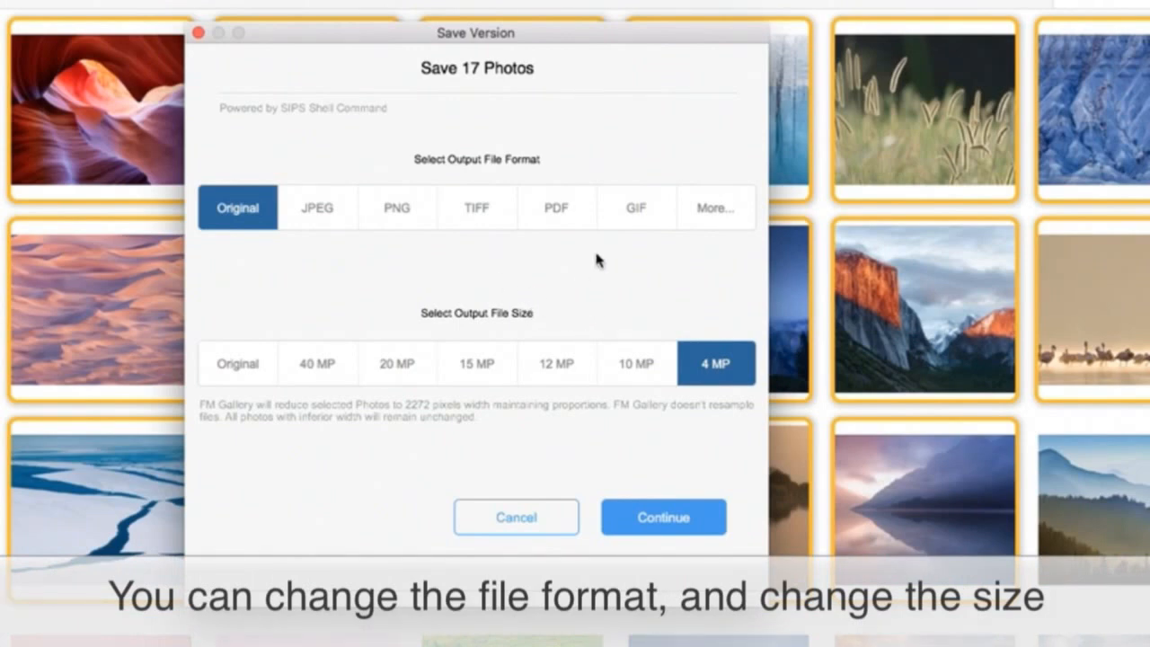
# Continue the save, create a folder named Smaller on the Desktop and choose it as the destination
pyautogui.click(680, 524)
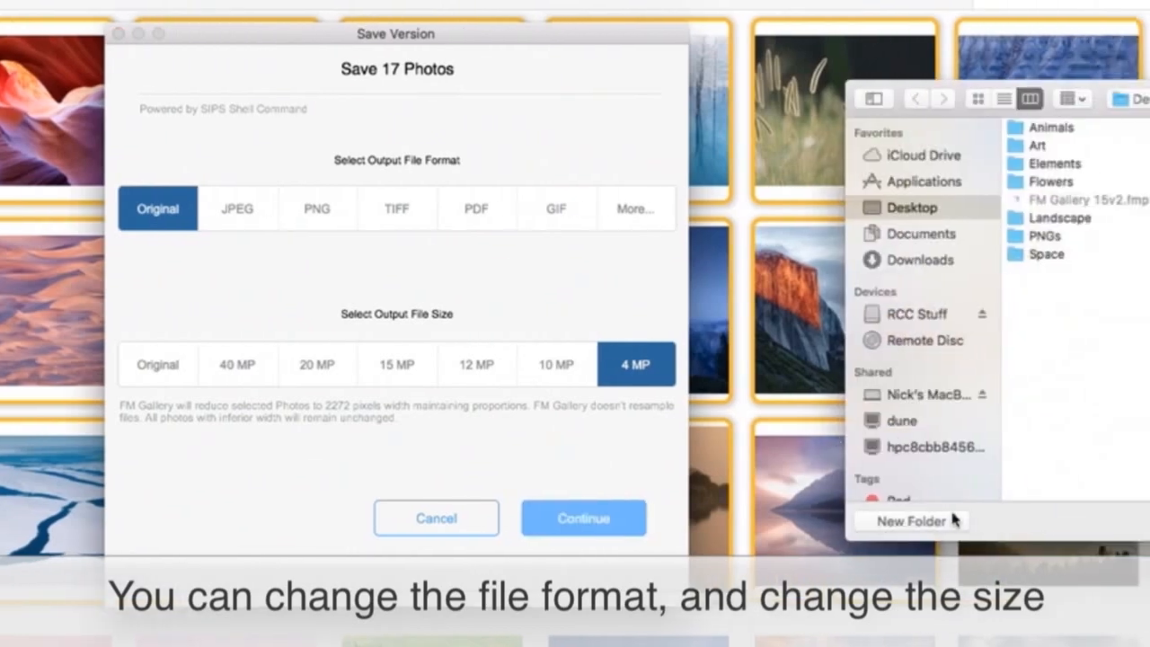
pyautogui.click(1007, 520)
pyautogui.write('Smaller')
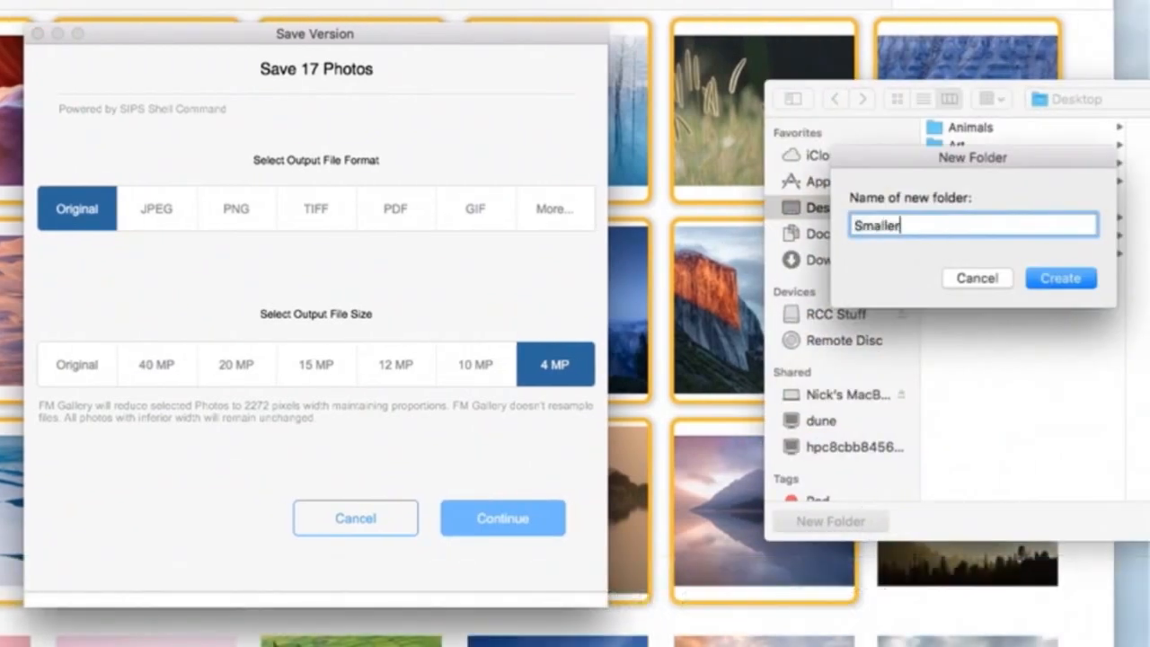
pyautogui.press('Return')
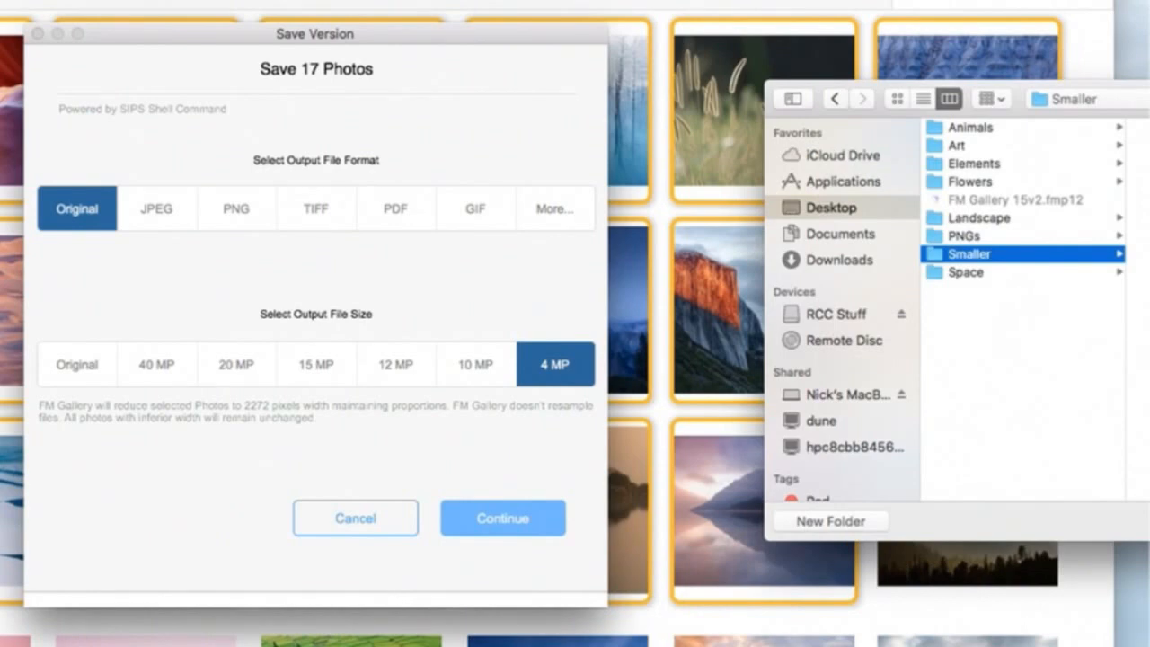
pyautogui.press('Return')
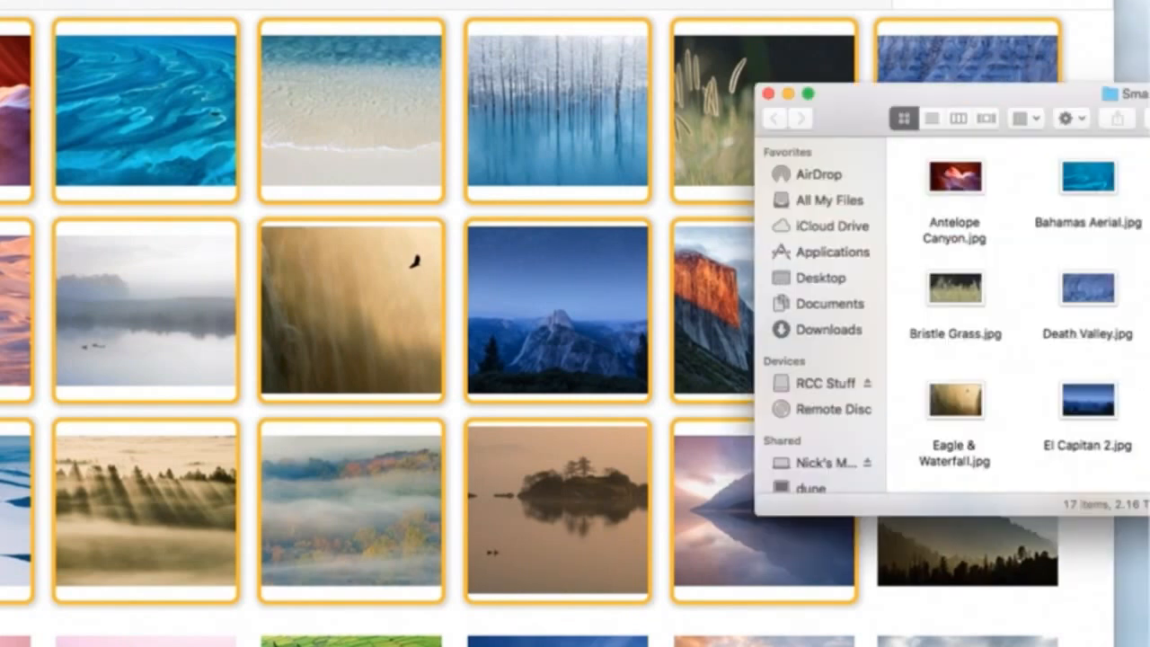
# Reposition the Smaller folder window and show its files as a list to check their sizes and kinds
pyautogui.moveTo(1034, 96); pyautogui.dragTo(742, 148)
pyautogui.click(746, 158)
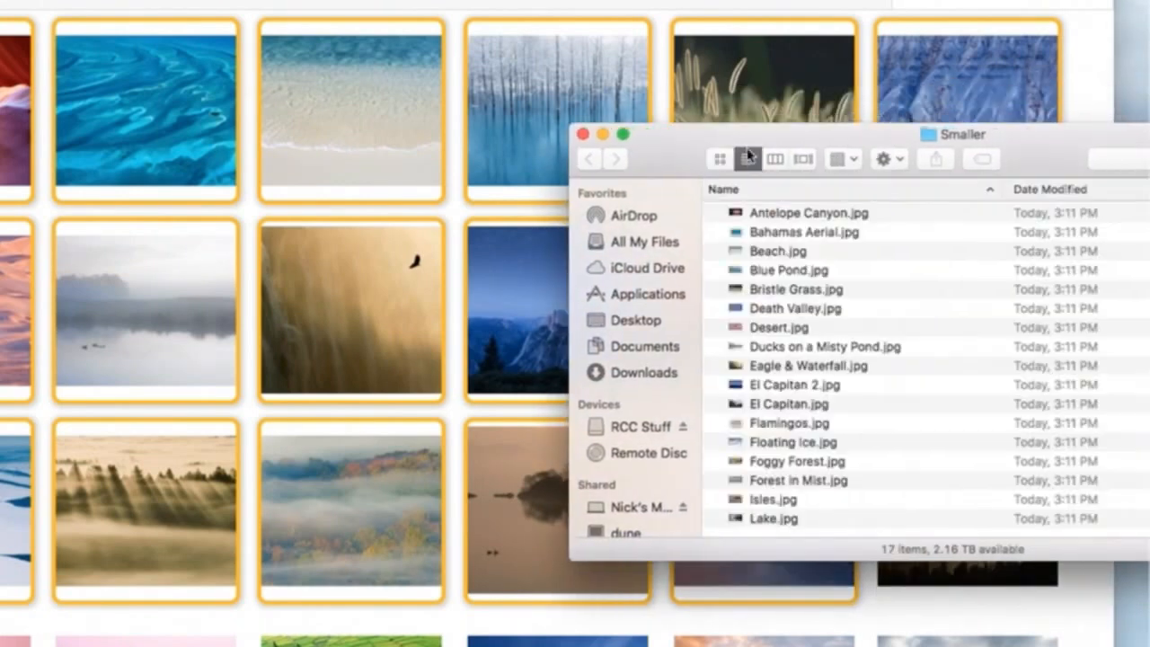
pyautogui.click(621, 134)
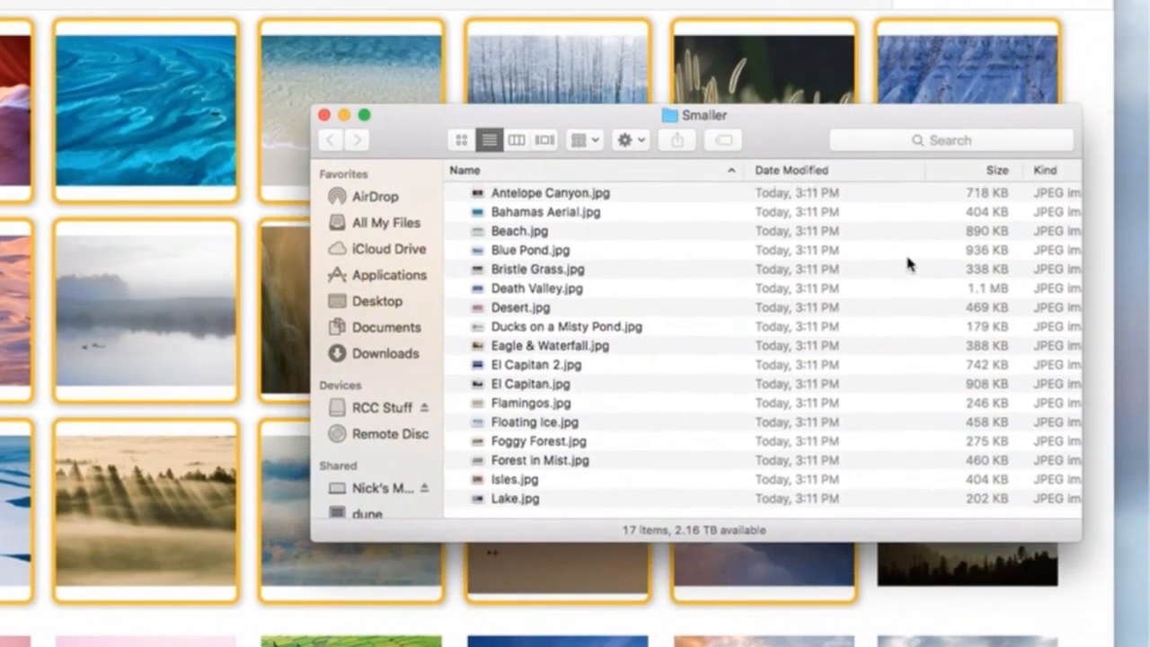
# Select Bristle Grass.jpg in the Smaller folder and preview the image
pyautogui.click(862, 267)
pyautogui.hotkey('alt', 'space')
pyautogui.press('space')
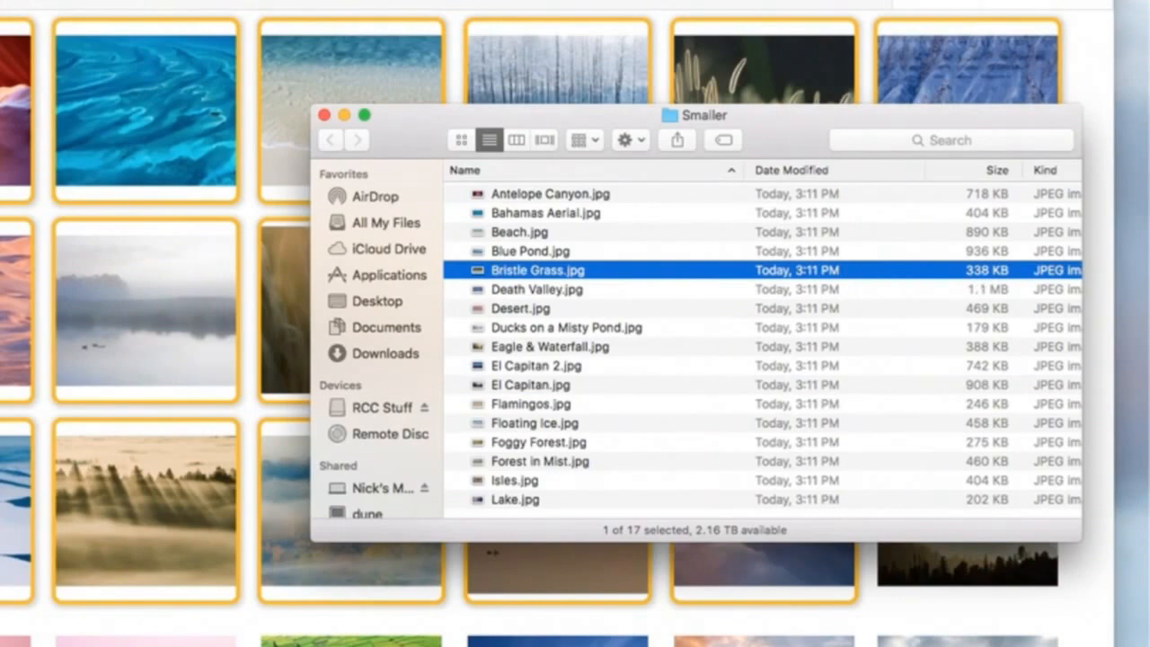
pyautogui.doubleClick(1143, 306)
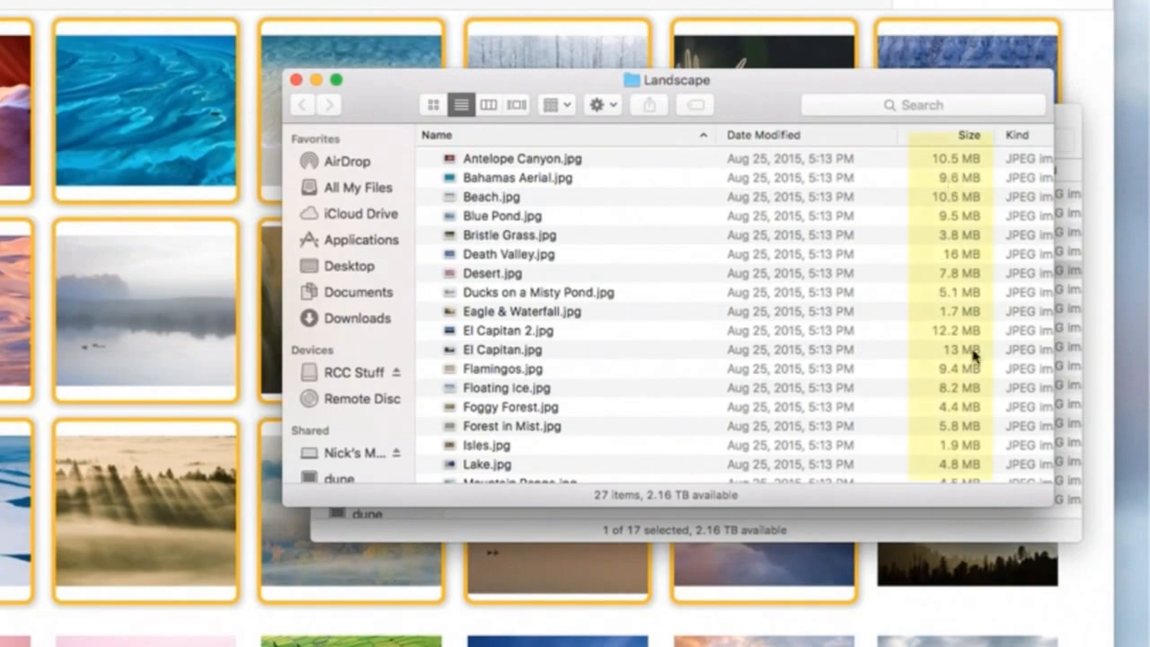
pyautogui.scroll(-5, 974, 354)
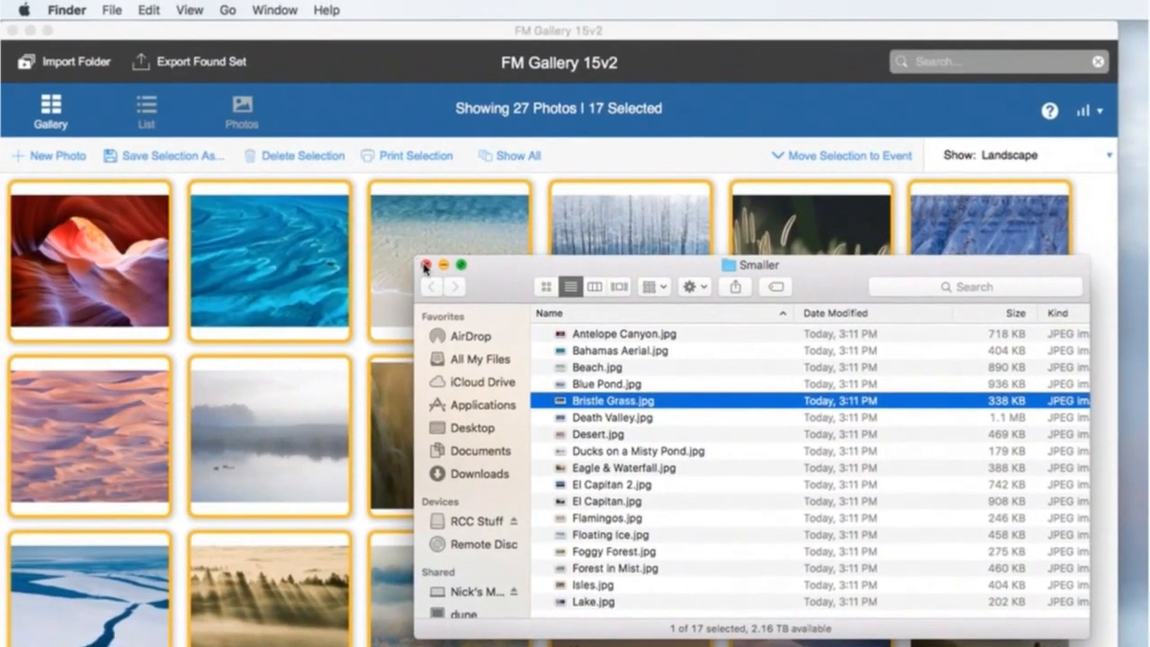
# Return to the gallery and set up saving the selected photos as TIFF with an output size of 2 MP
pyautogui.click(426, 264)
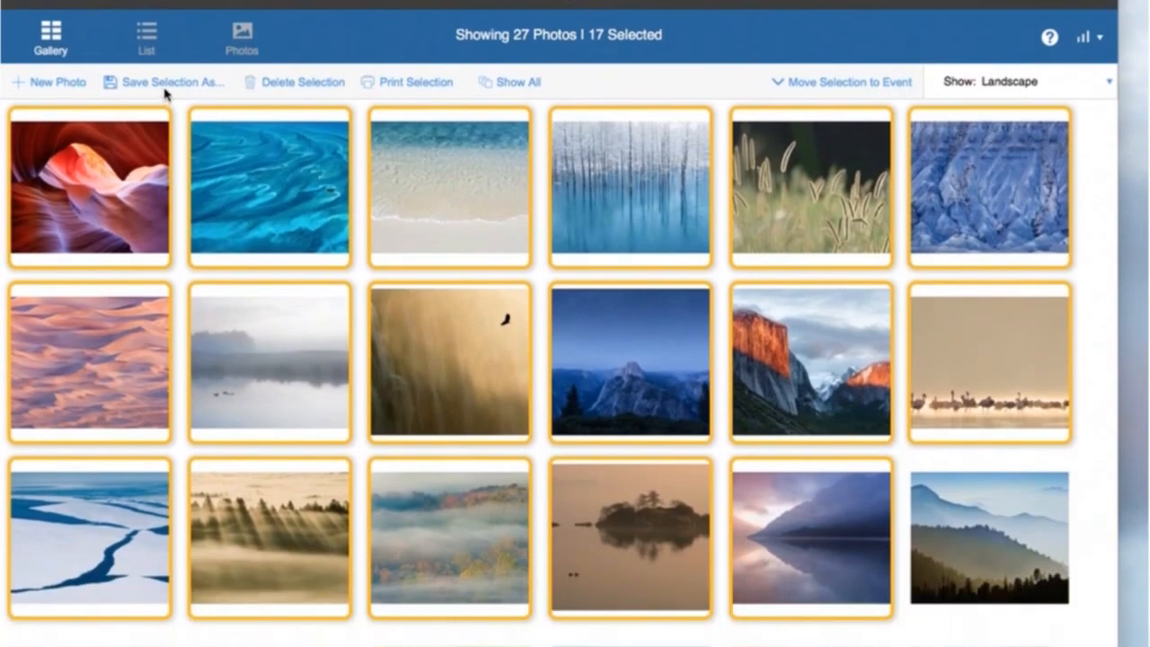
pyautogui.click(167, 84)
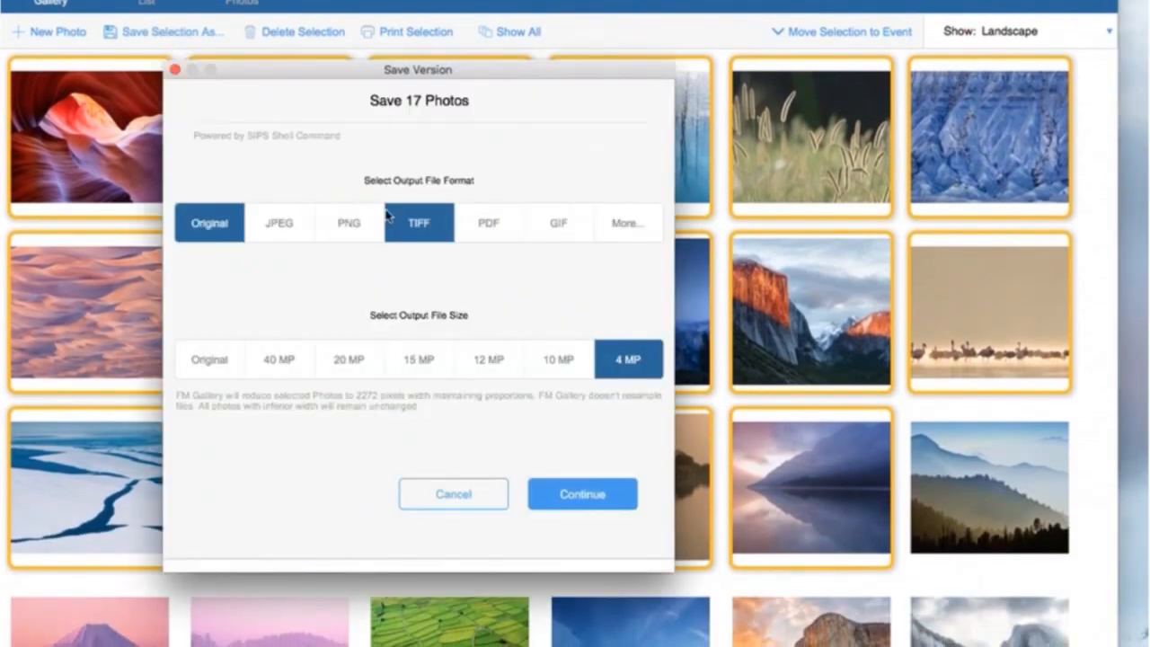
pyautogui.click(424, 231)
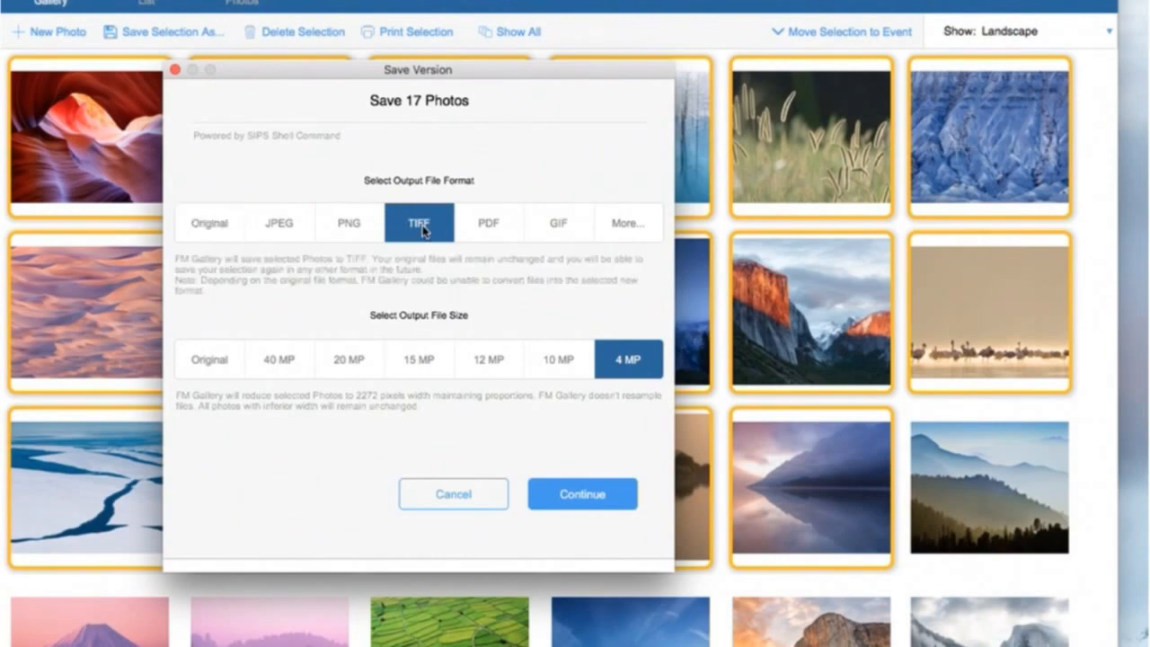
pyautogui.click(614, 377)
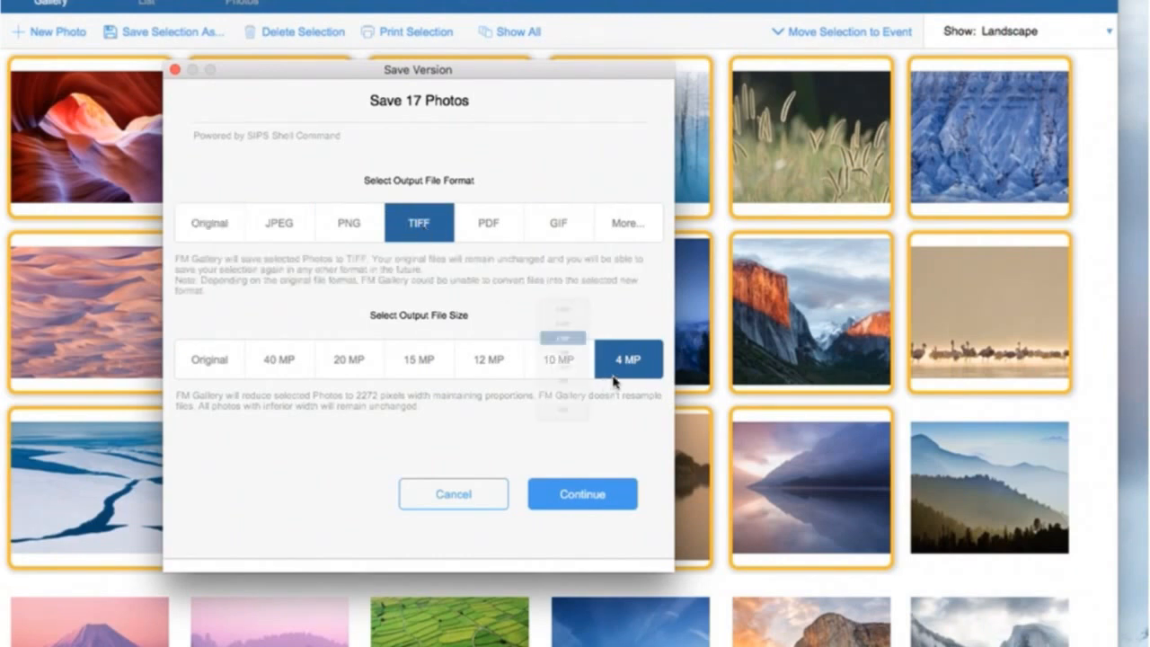
pyautogui.click(534, 347)
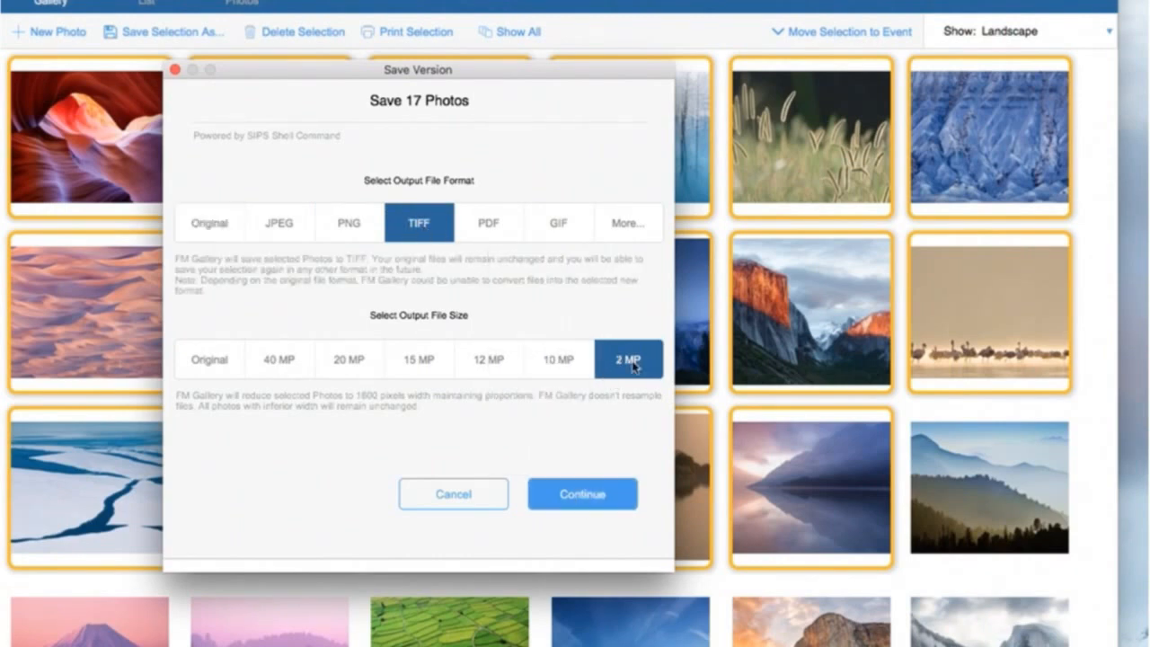
# Continue the save, create a folder named Small TIFFs on the Desktop and choose it as the destination
pyautogui.click(597, 500)
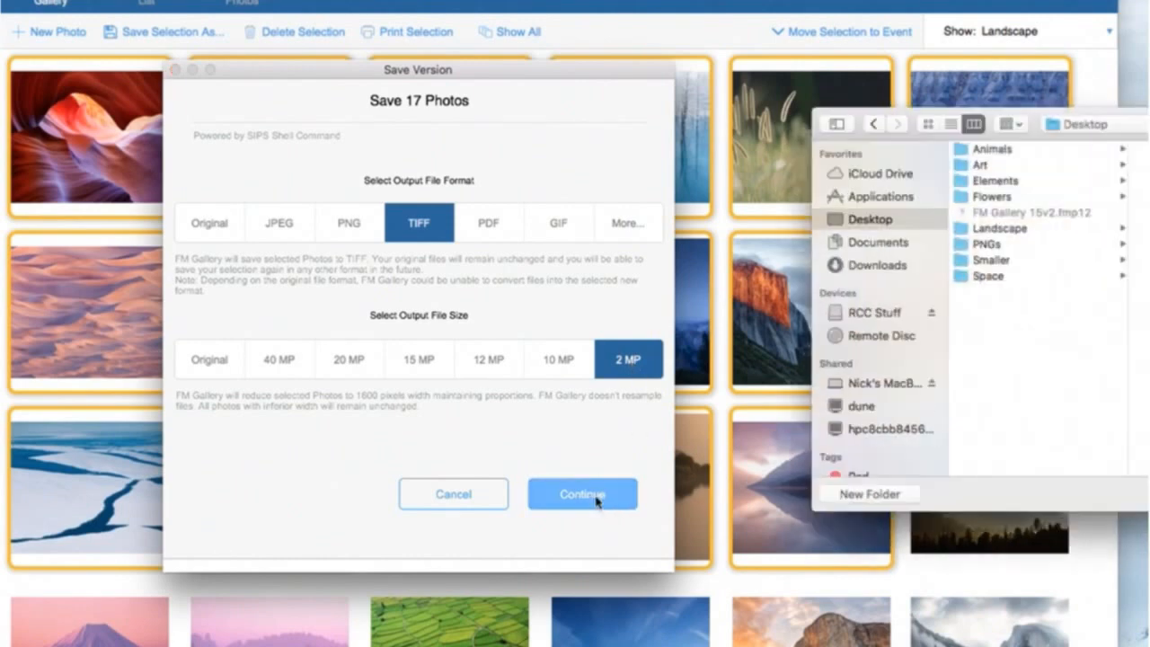
pyautogui.click(893, 503)
pyautogui.write('Smal')
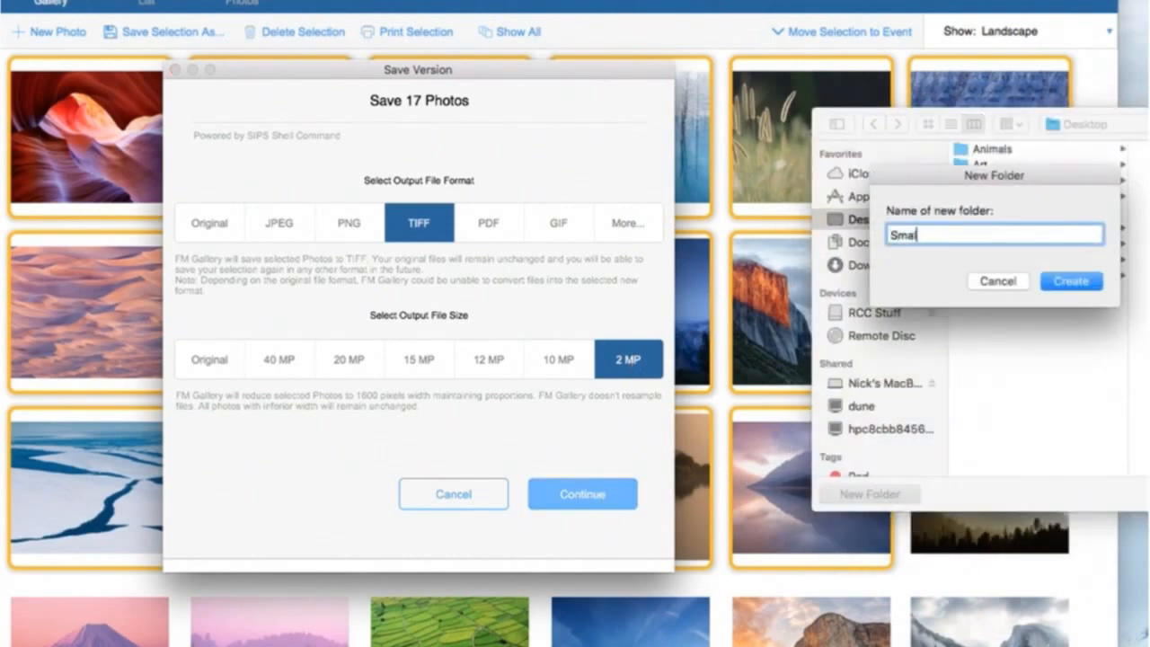
pyautogui.write('l TIFFs')
pyautogui.press('Return')
pyautogui.press('Return')
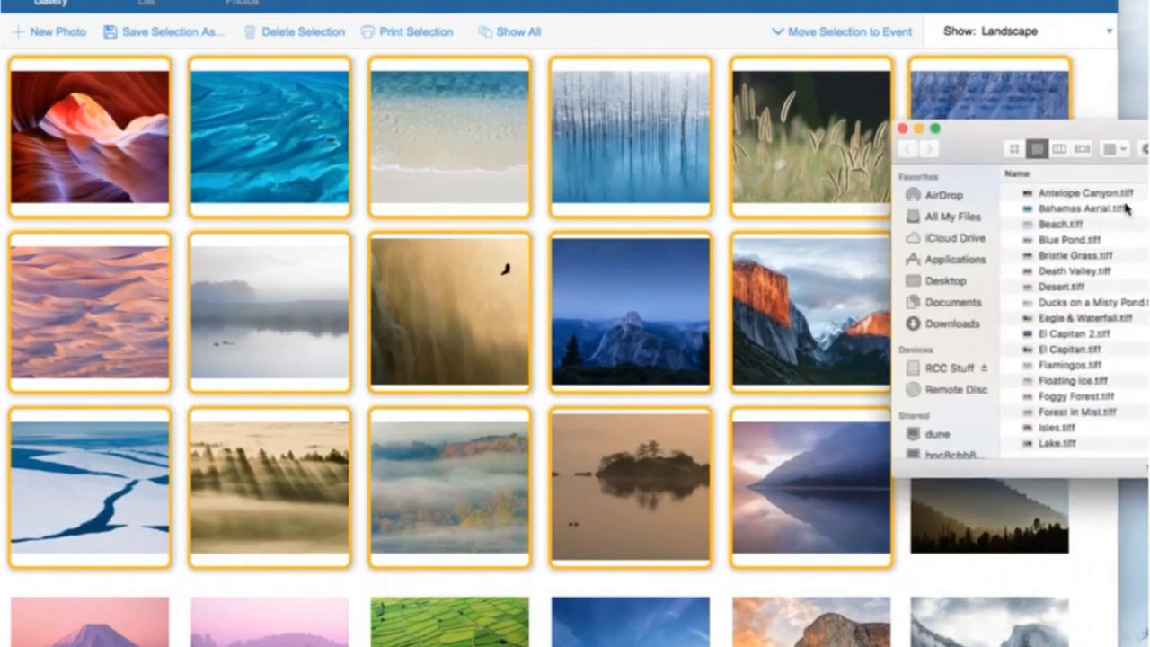
# Reposition and enlarge the Small TIFFs folder window to check the files' sizes and kinds
pyautogui.moveTo(962, 111); pyautogui.dragTo(431, 83)
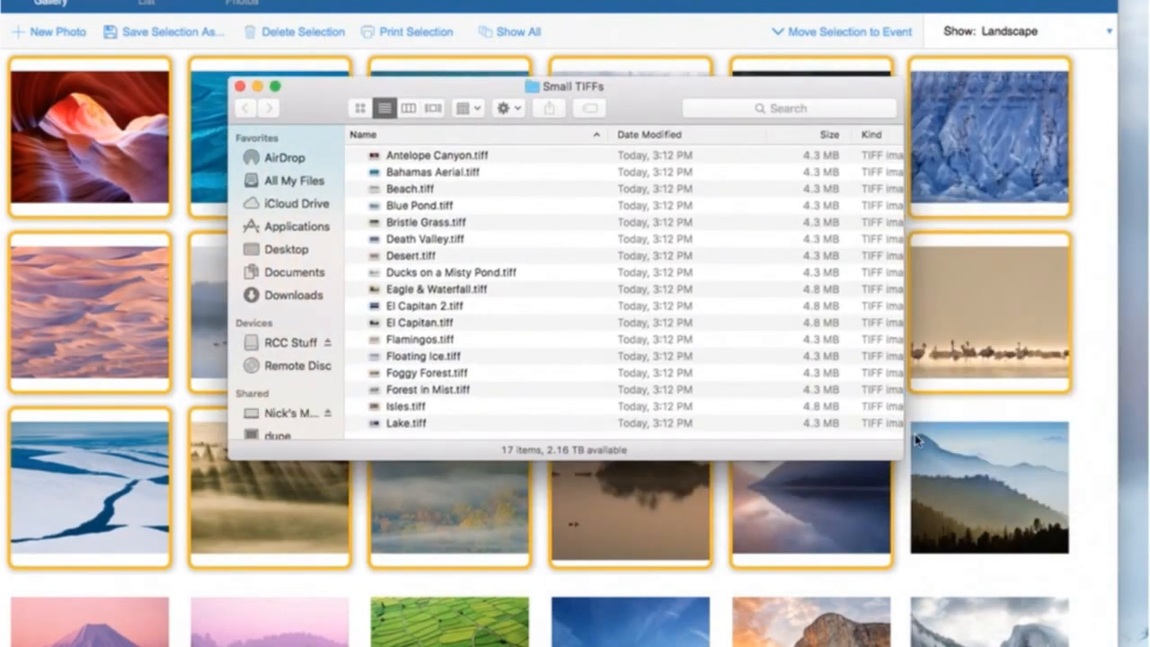
pyautogui.moveTo(901, 457); pyautogui.dragTo(985, 561)
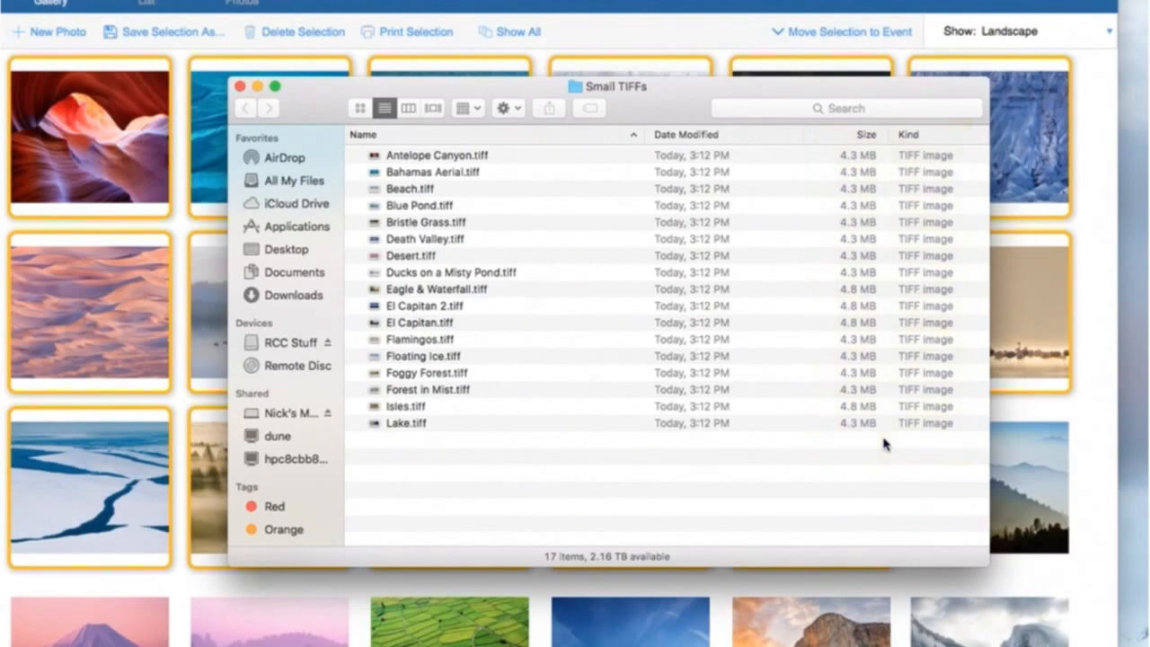
# Preview Flamingos.tiff in the Small TIFFs folder, then view its file info and close the info window
pyautogui.doubleClick(450, 337)
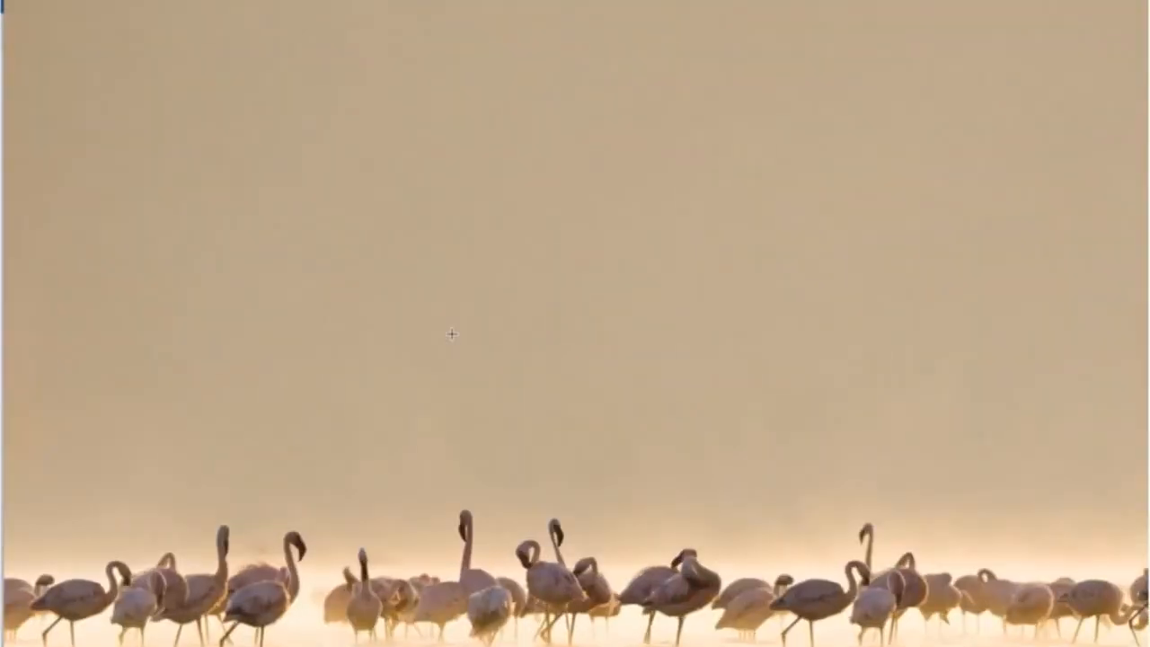
pyautogui.press('space')
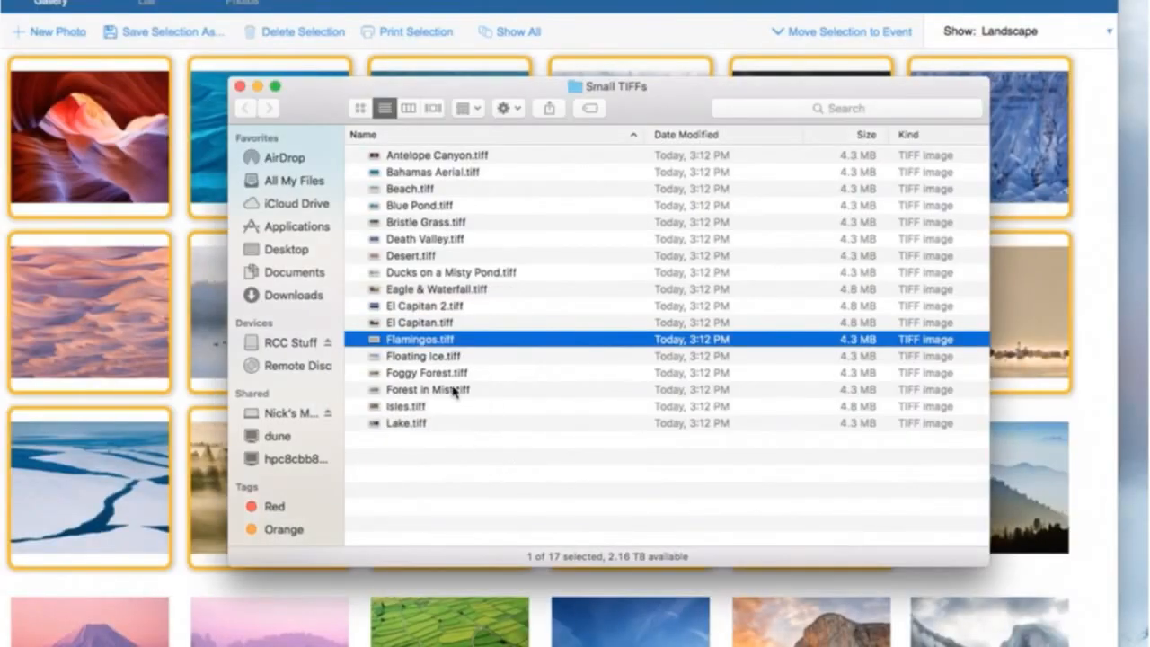
pyautogui.press('super+i')
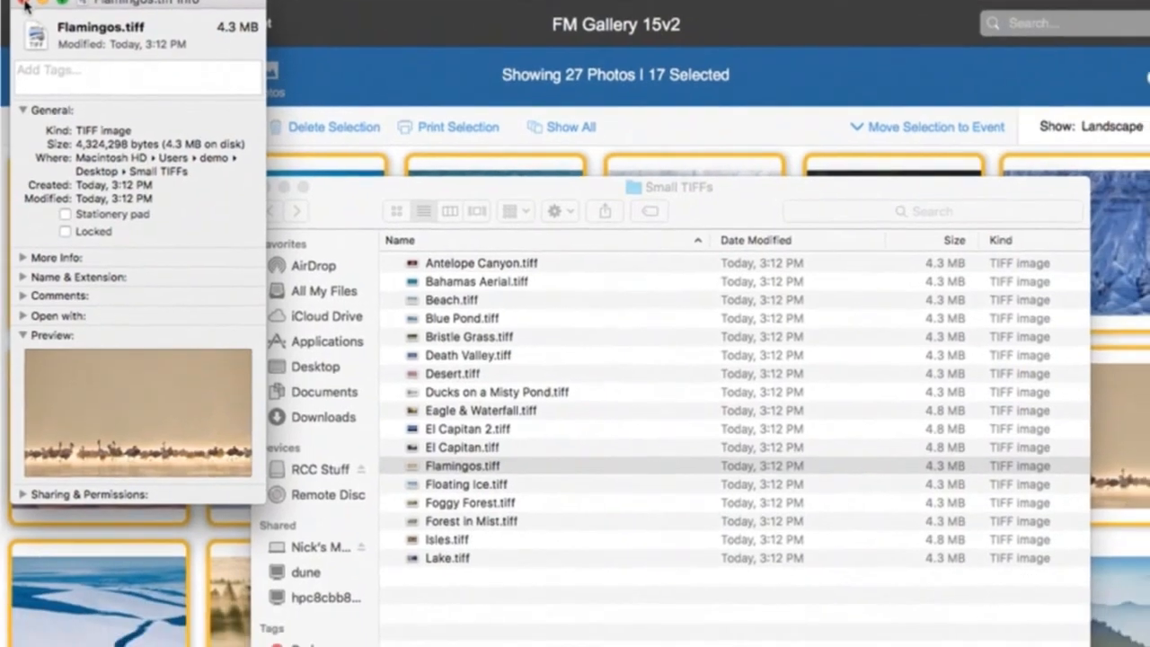
pyautogui.click(24, 33)
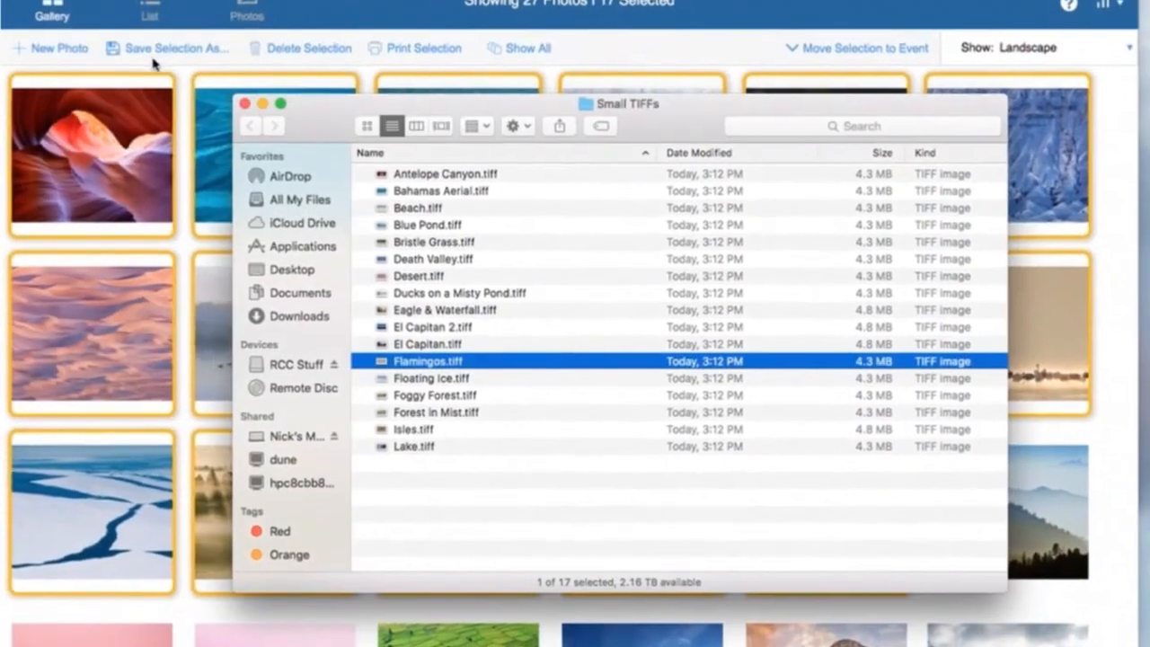
# Return to the gallery and open the save options for the selected photos again
pyautogui.click(280, 225)
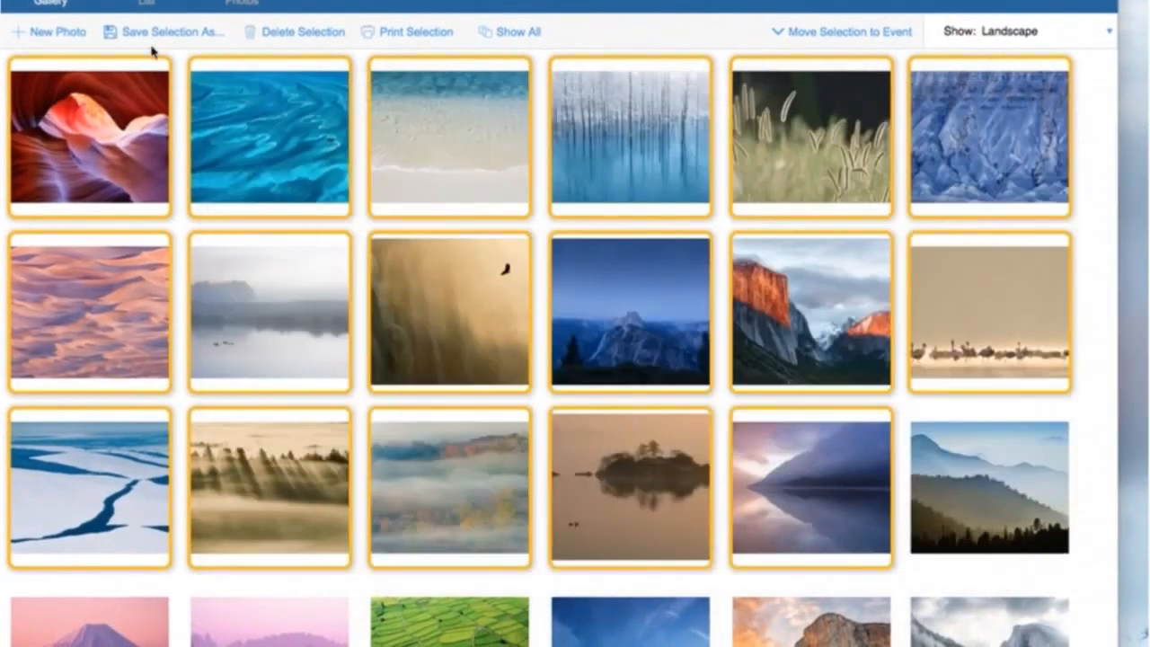
pyautogui.click(149, 38)
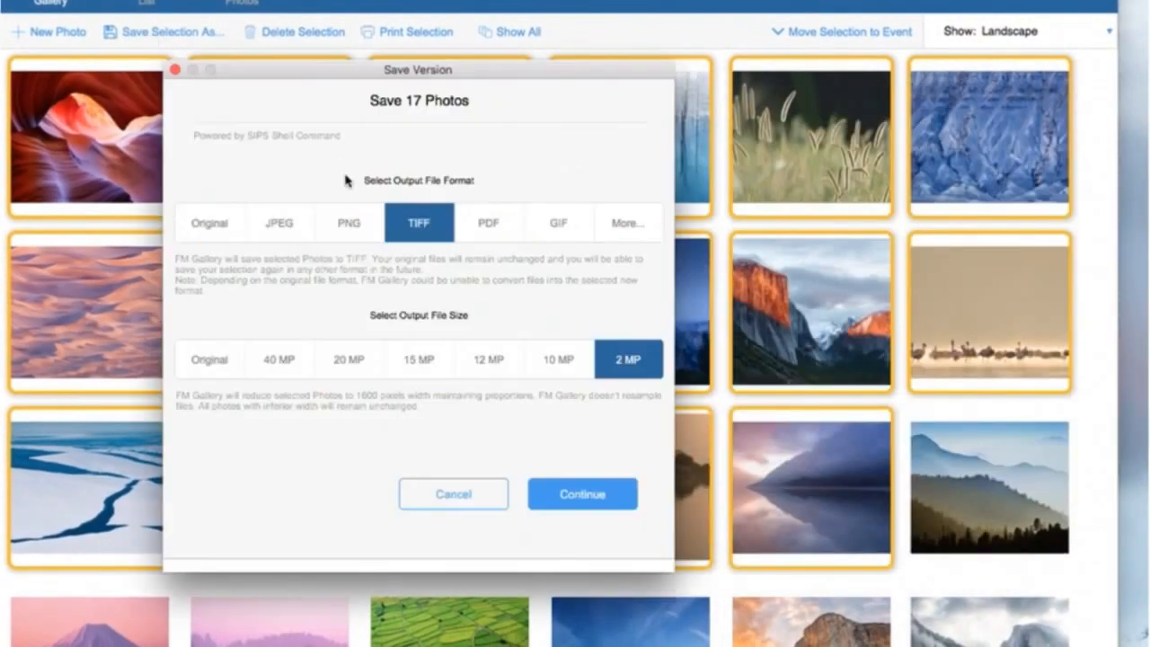